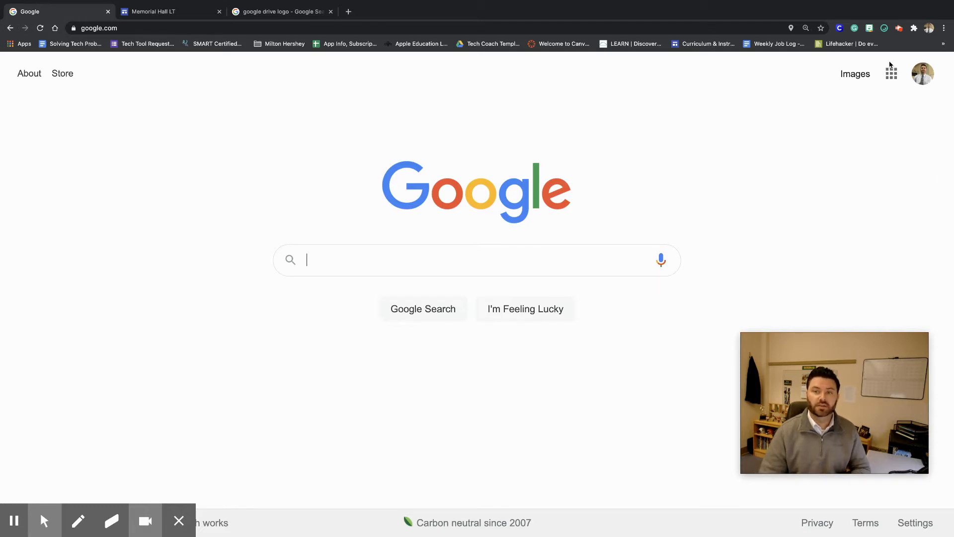
Open Google Drive from the Google apps launcher.
left_click(893, 76)
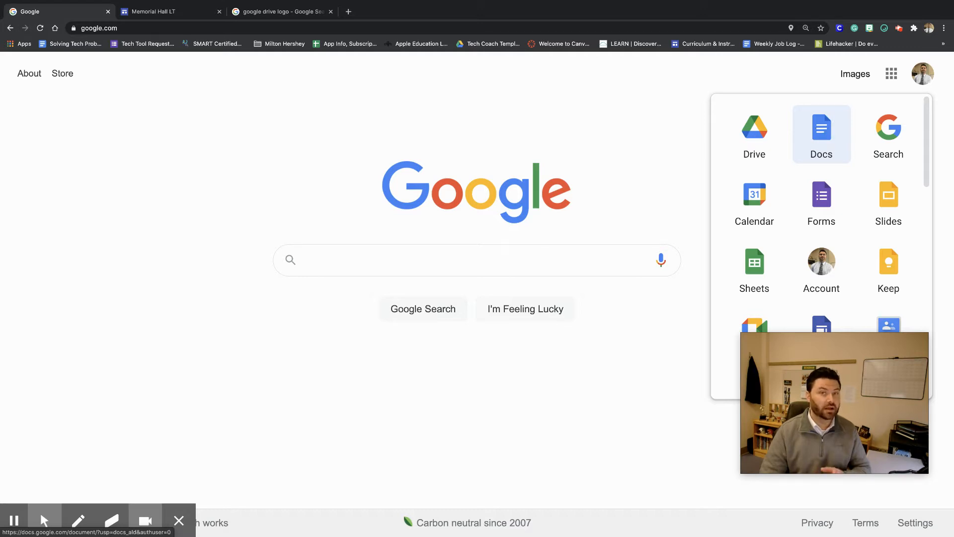
left_click_drag(823, 132, 834, 148)
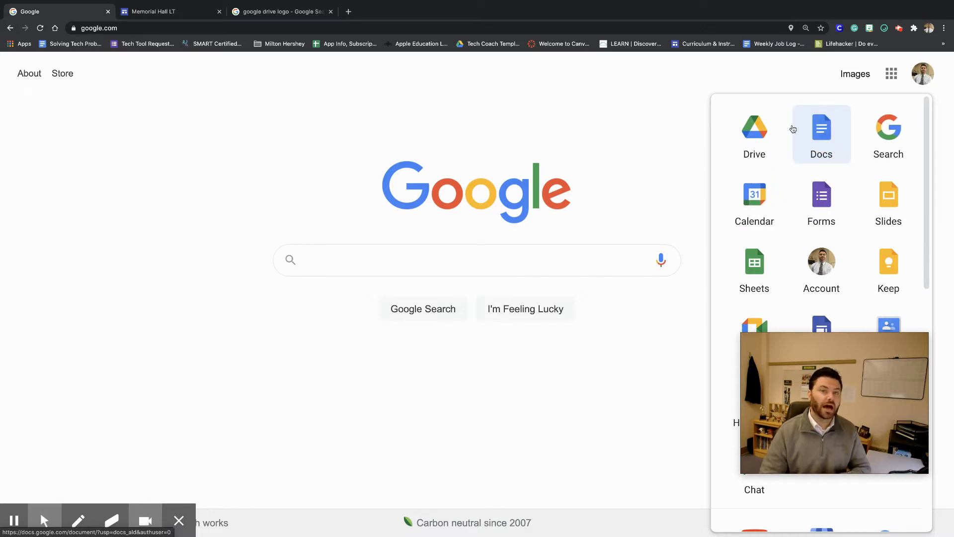
left_click(752, 143)
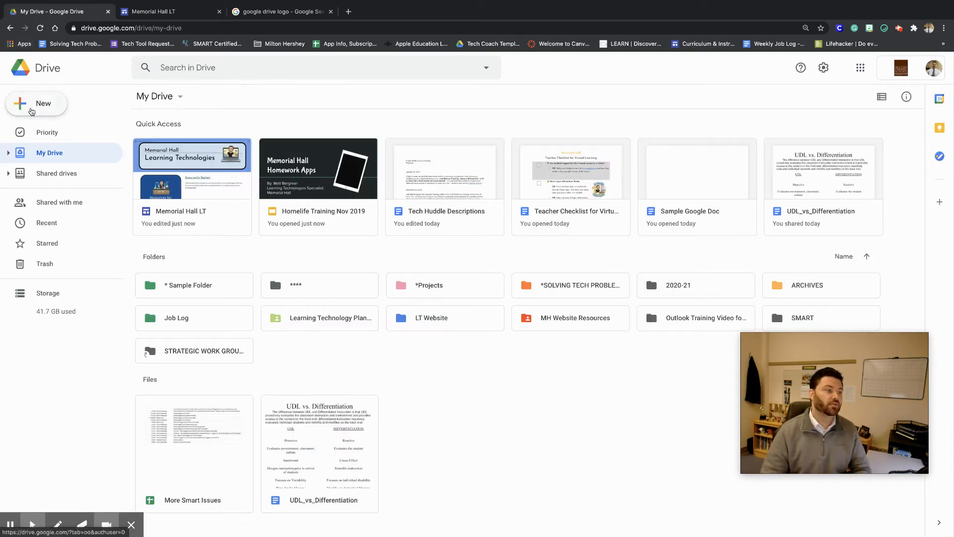
Open the Google Docs template gallery from Drive's New menu.
left_click(22, 105)
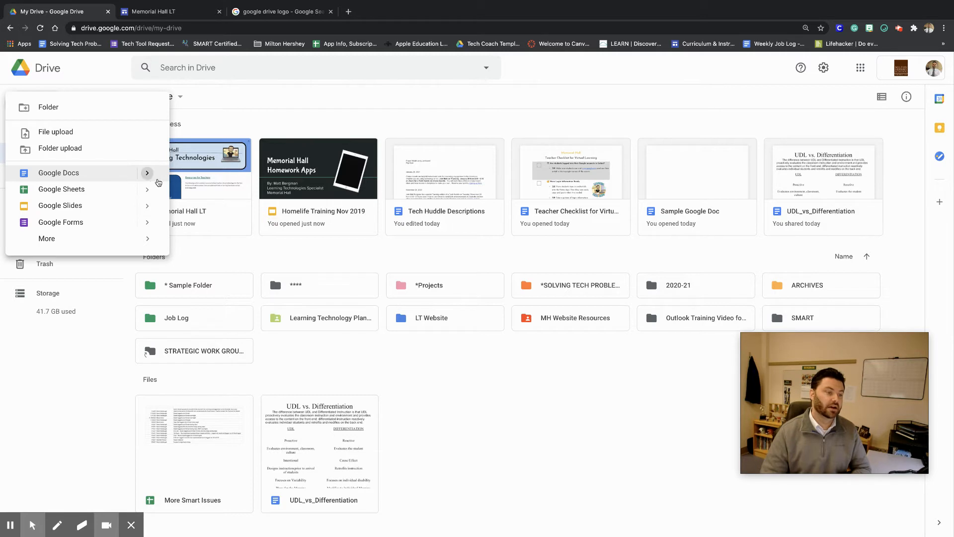
left_click(149, 175)
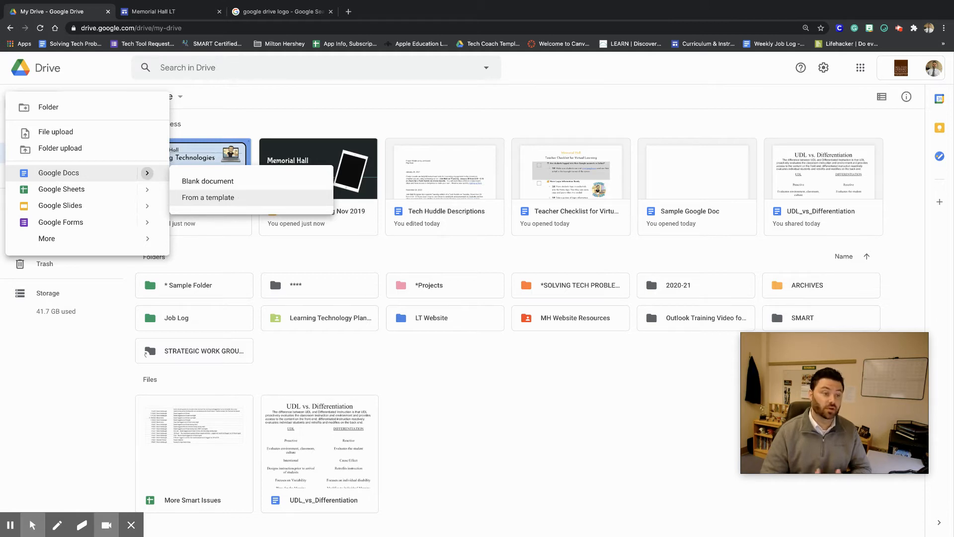
left_click(244, 201)
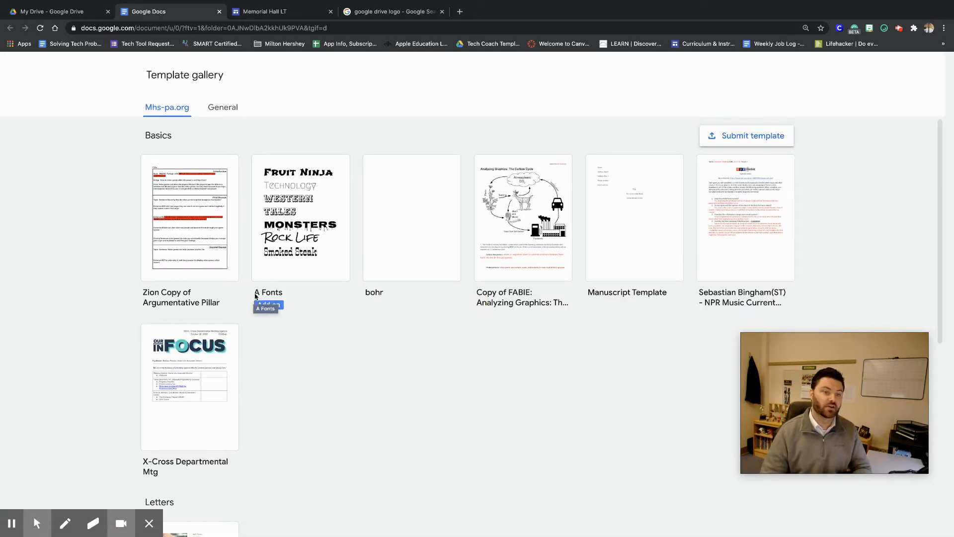
Browse the General and Mhs-pa.org template collections in the gallery.
left_click(232, 110)
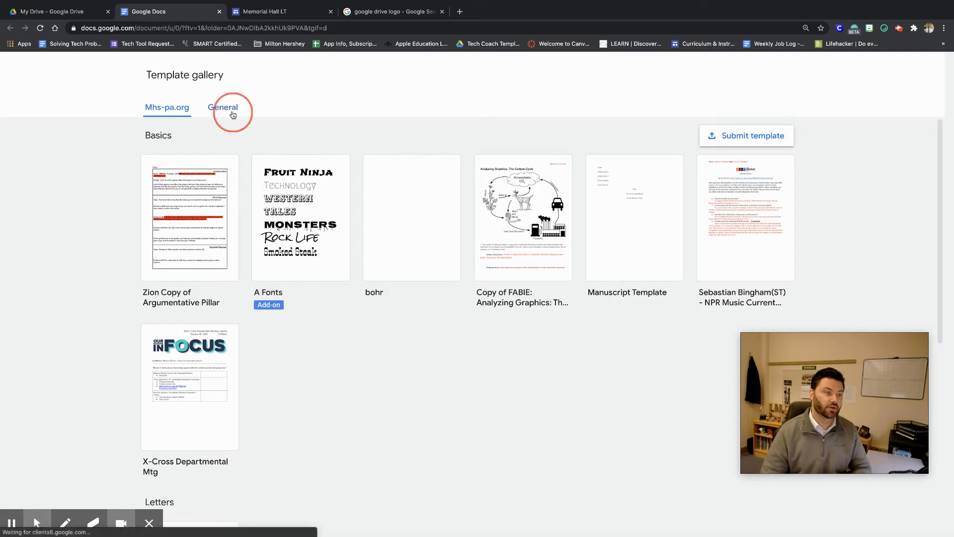
scroll(283, 307, "down", 3)
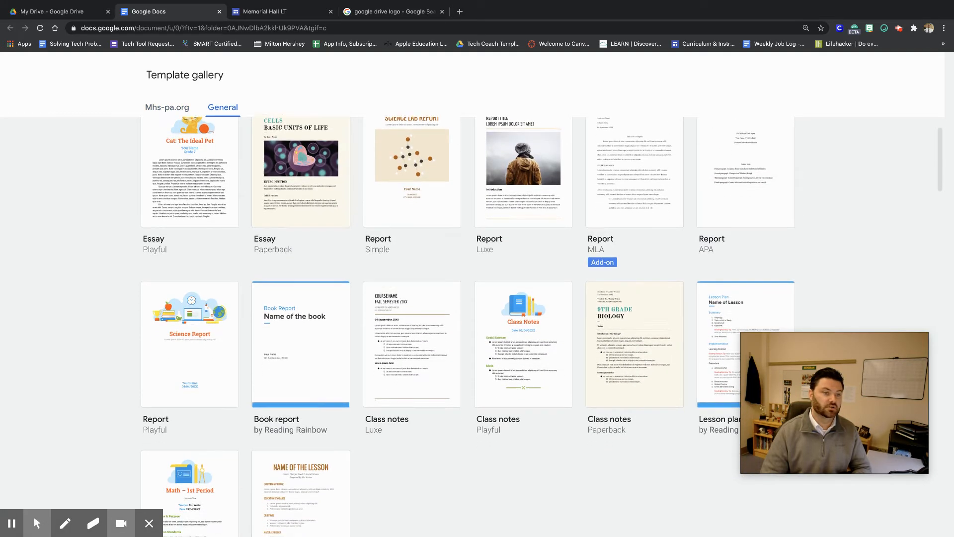
scroll(199, 154, "down", 3)
scroll(199, 154, "up", 6)
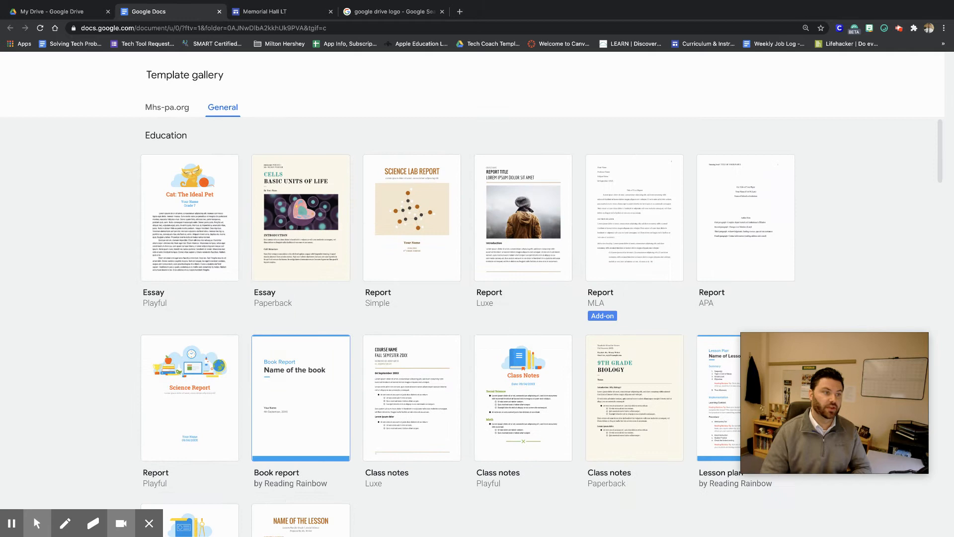
left_click(184, 109)
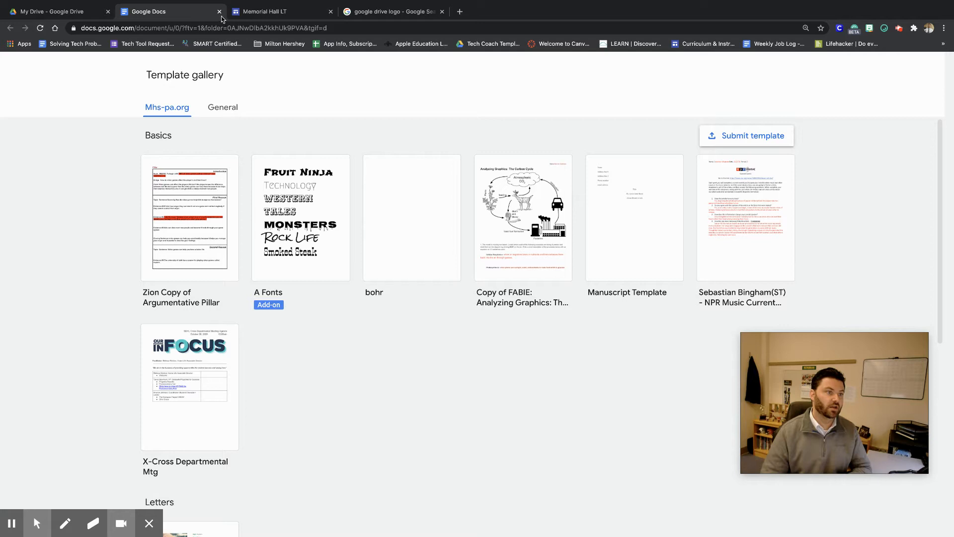
Go to docs.google.com and start a blank document.
left_click(293, 28)
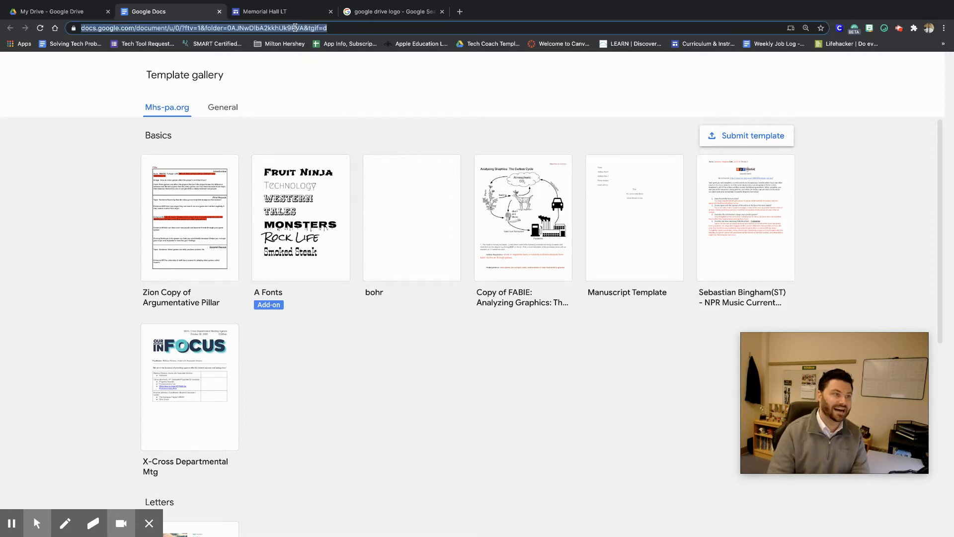
type("docs.google.com")
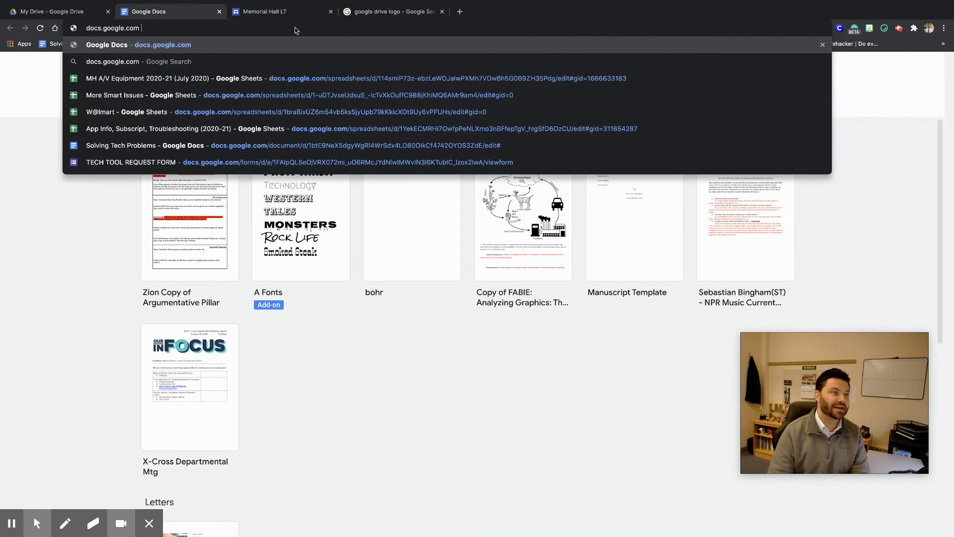
key("Return")
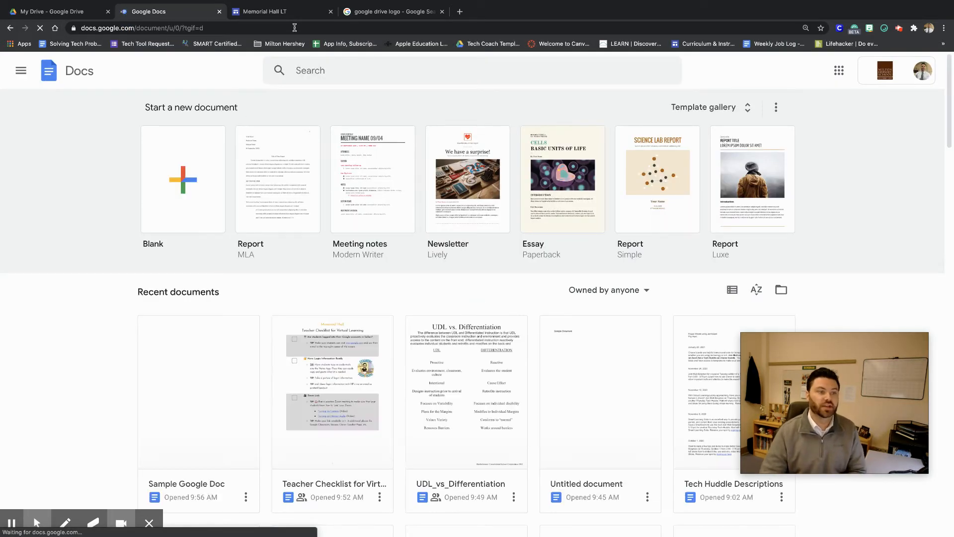
left_click(187, 193)
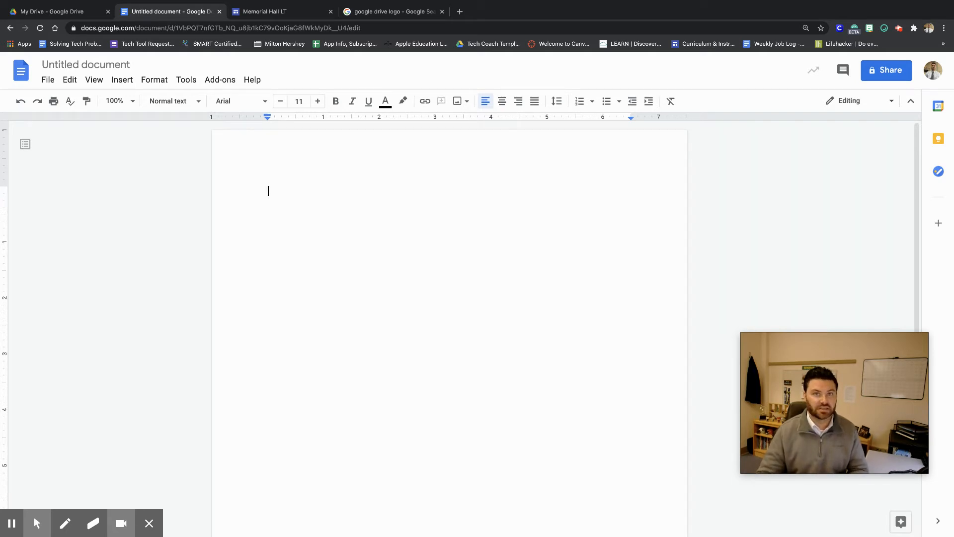
Write 'Title' on the first line and 'Paragraph that I wrote.' on the line below.
type("Title")
key("Return")
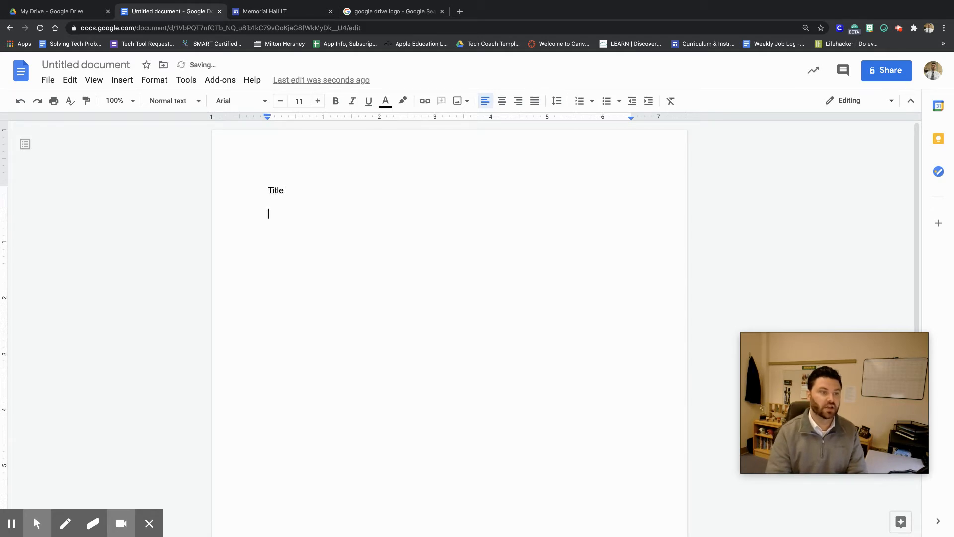
type("Parag")
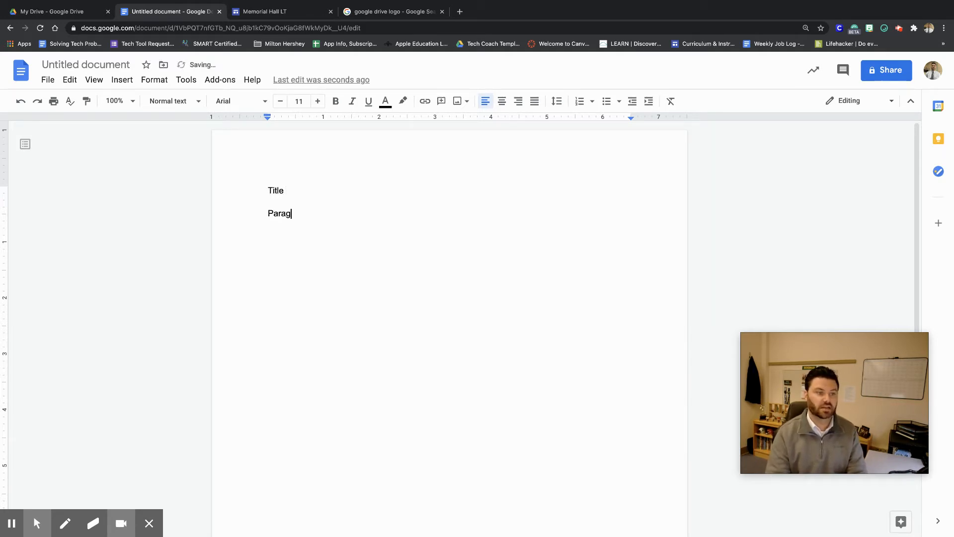
type("raph that I wroge.")
key("BackSpace")
key("BackSpace")
key("BackSpace")
key("BackSpace")
type("te.")
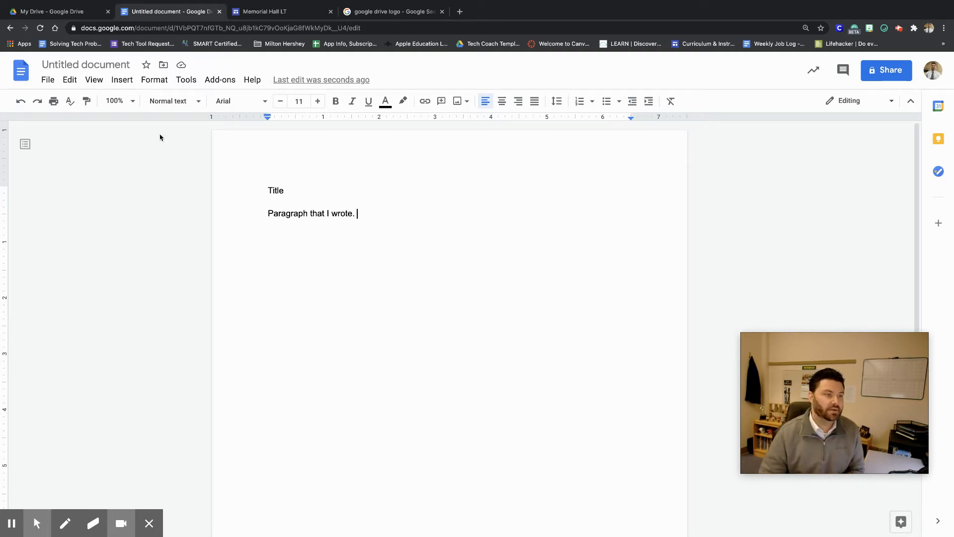
Check the new document in My Drive, then rename the document as Title.
left_click(43, 12)
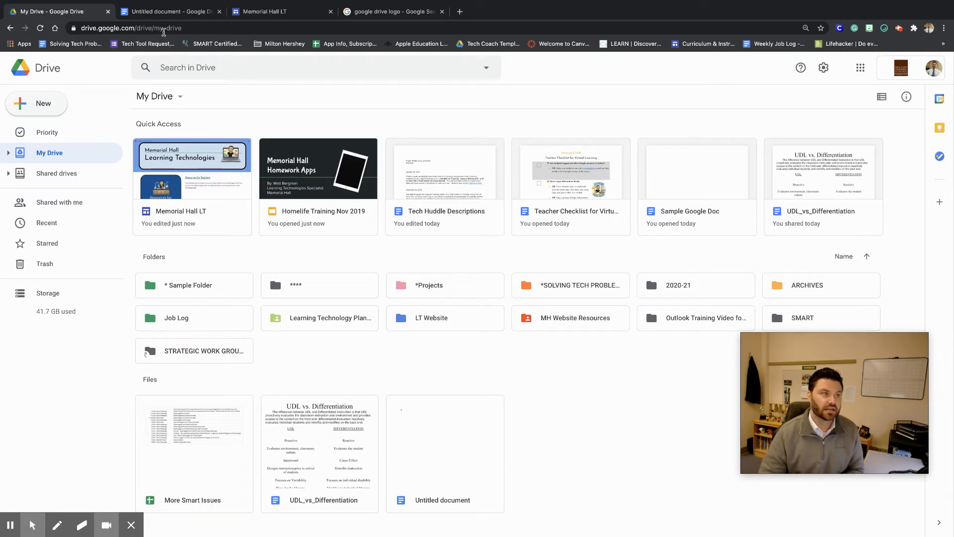
left_click(162, 18)
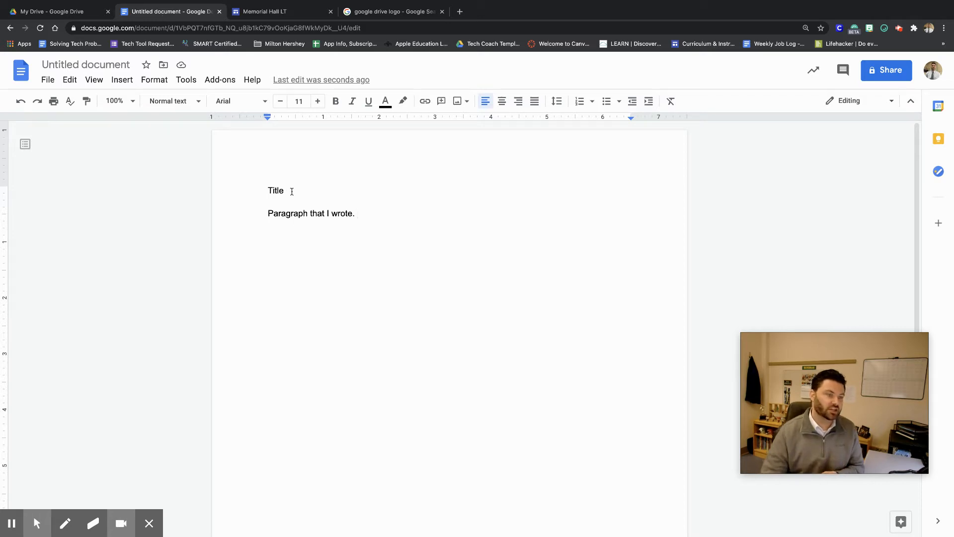
left_click(93, 65)
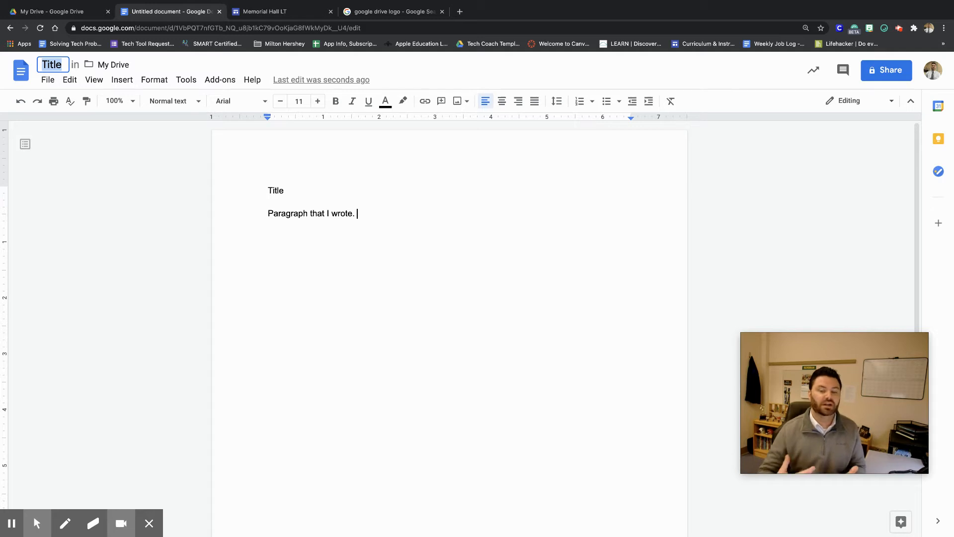
left_click(422, 170)
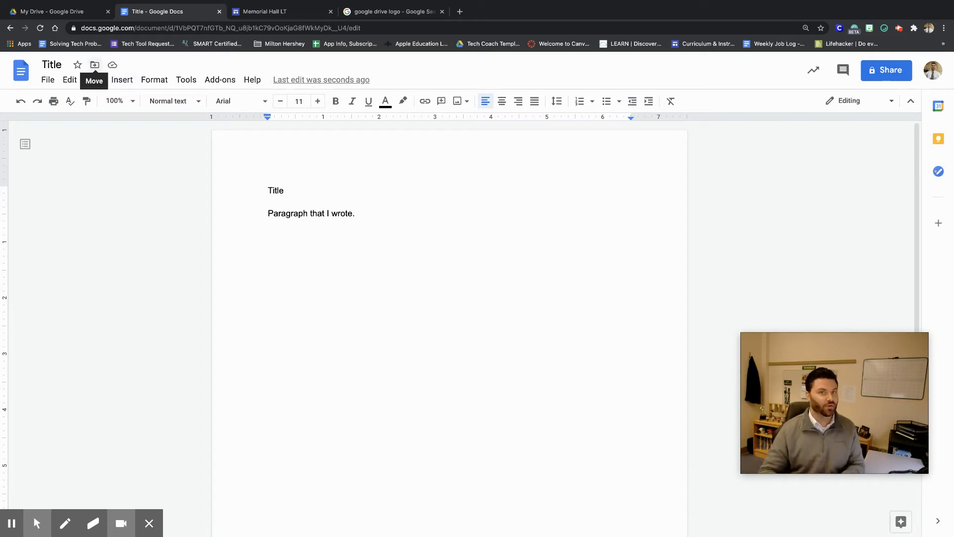
Browse the destination folders in the document's Move dialog and close it.
left_click(94, 64)
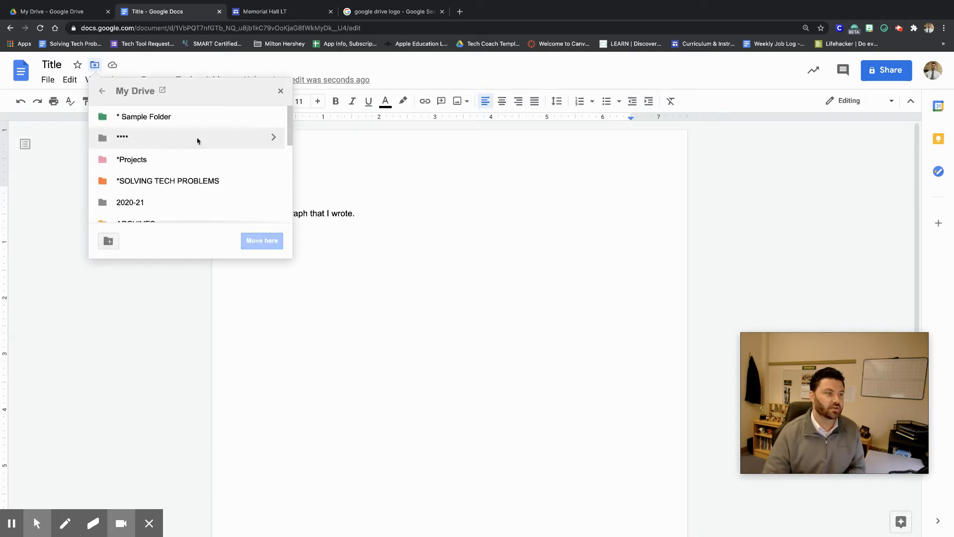
scroll(209, 174, "down", 5)
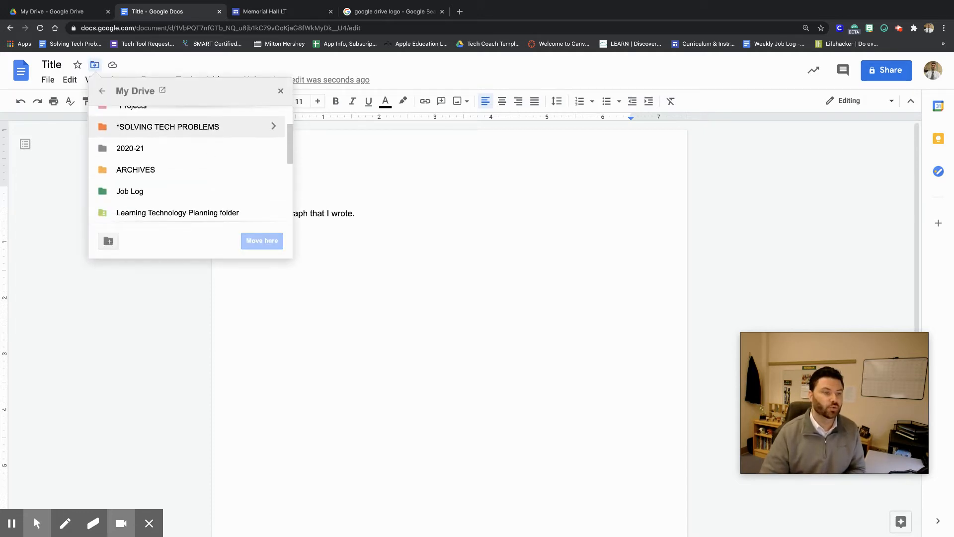
scroll(209, 174, "down", 3)
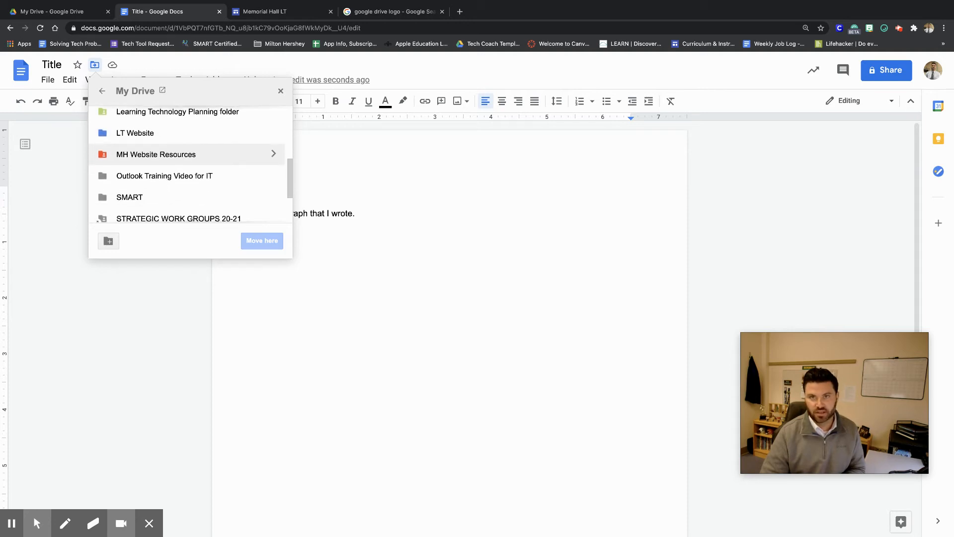
left_click(281, 91)
Move the Title document into * Sample Folder in My Drive.
left_click(74, 10)
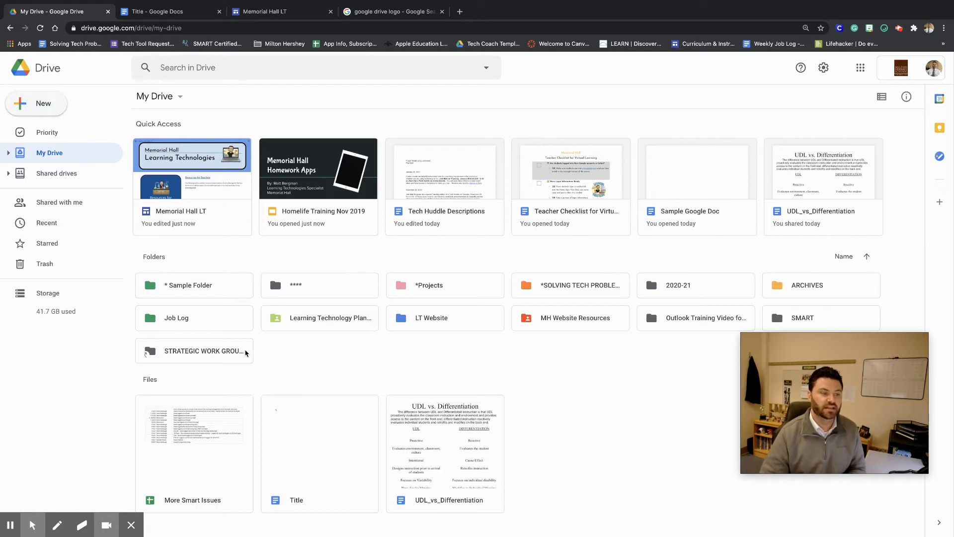
left_click_drag(344, 453, 216, 299)
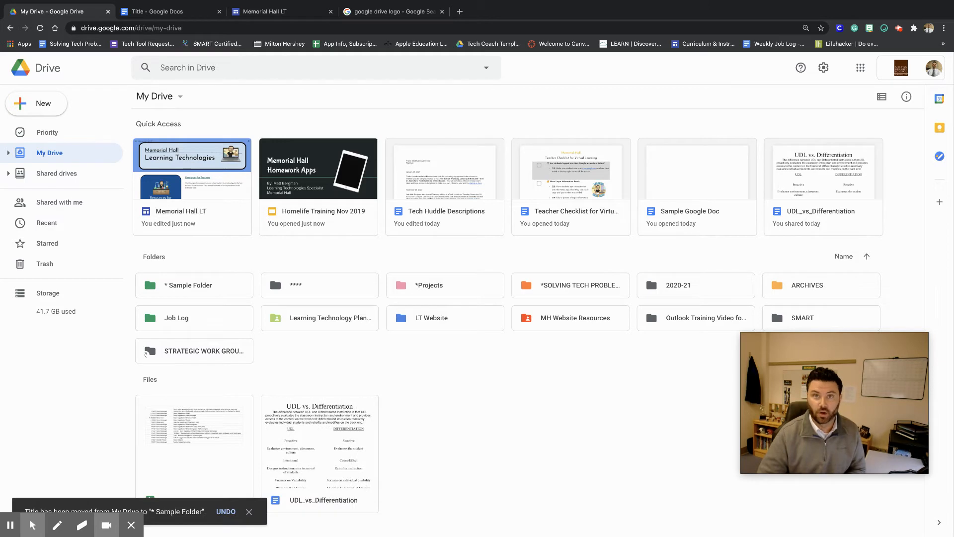
Apply the Title style to the first line and center it.
left_click(160, 13)
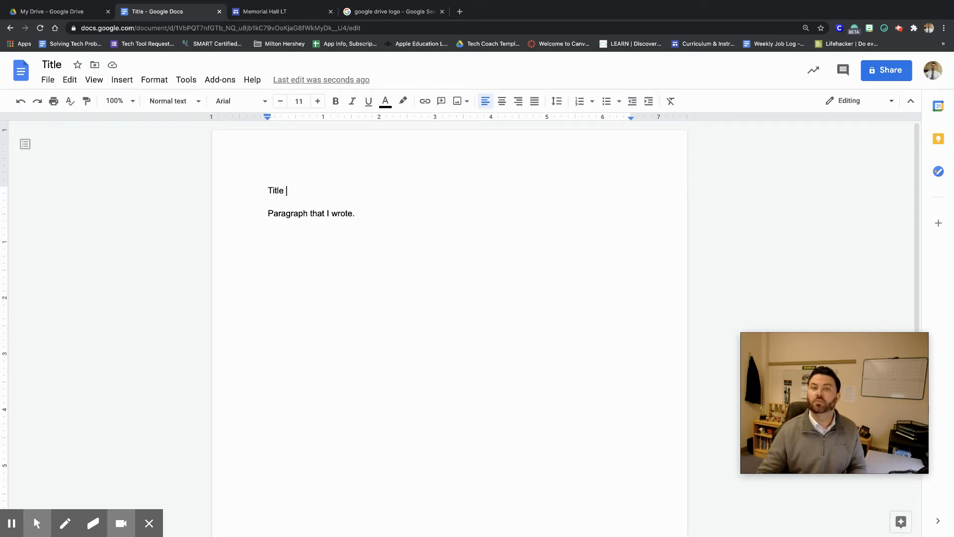
double_click(281, 191)
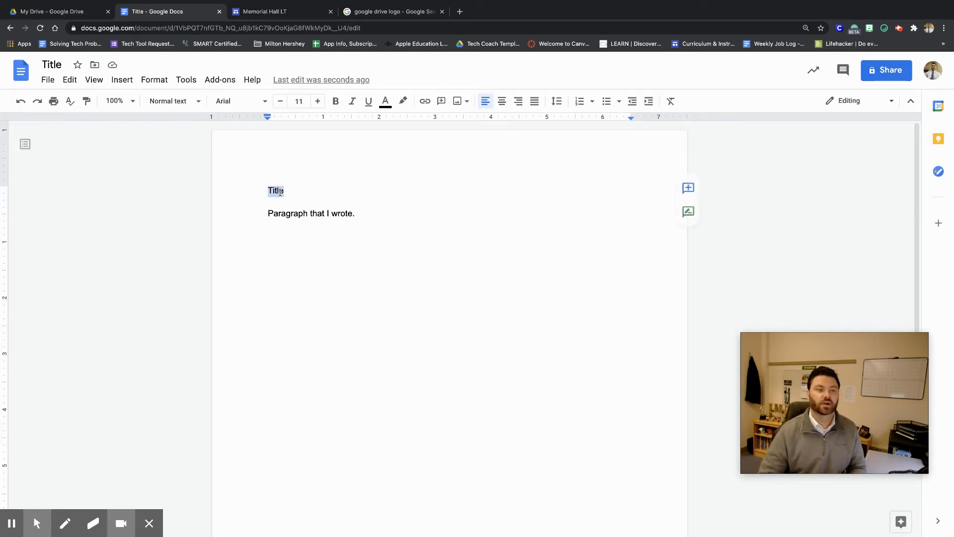
left_click(186, 107)
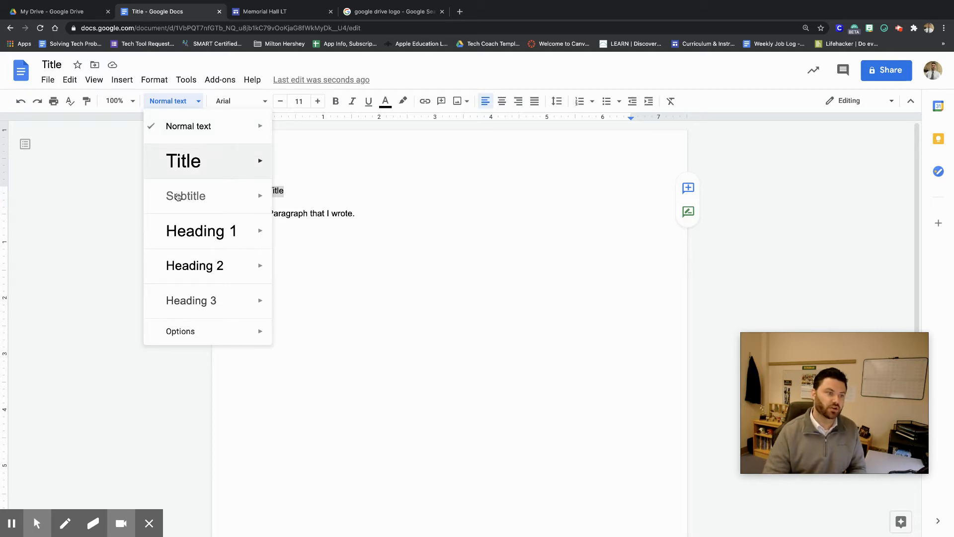
left_click(190, 164)
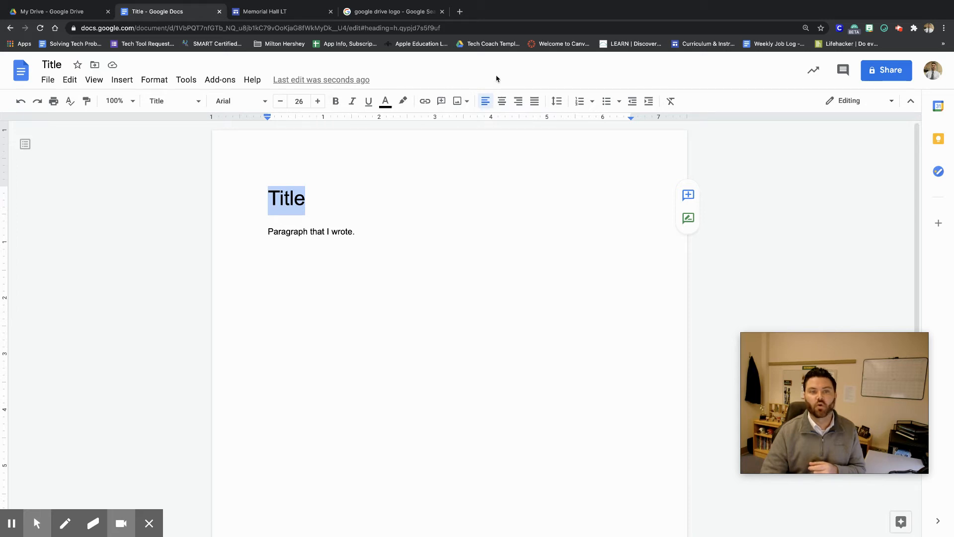
left_click(502, 102)
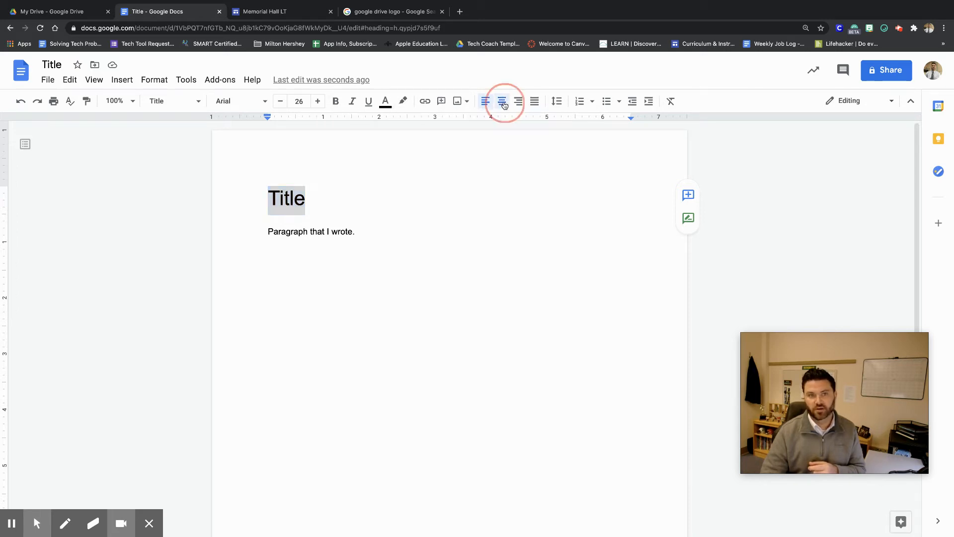
left_click(312, 254)
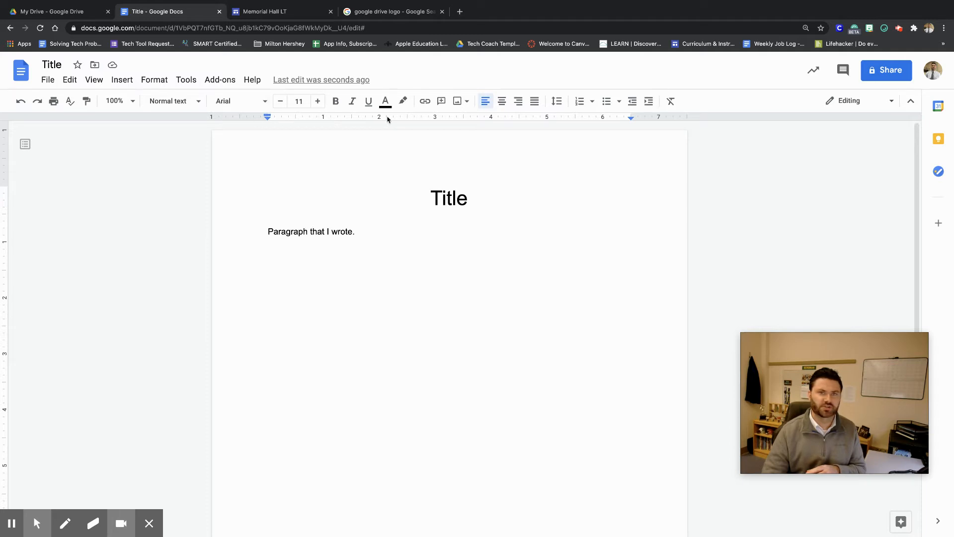
Practise selecting text in the paragraph: the whole sentence, a single word, then the whole line.
left_click_drag(369, 232, 246, 223)
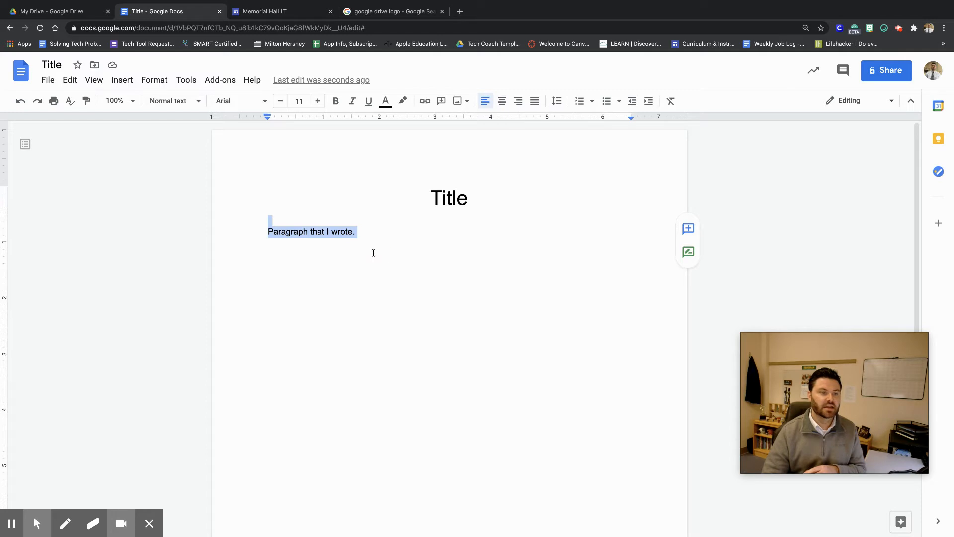
left_click(374, 253)
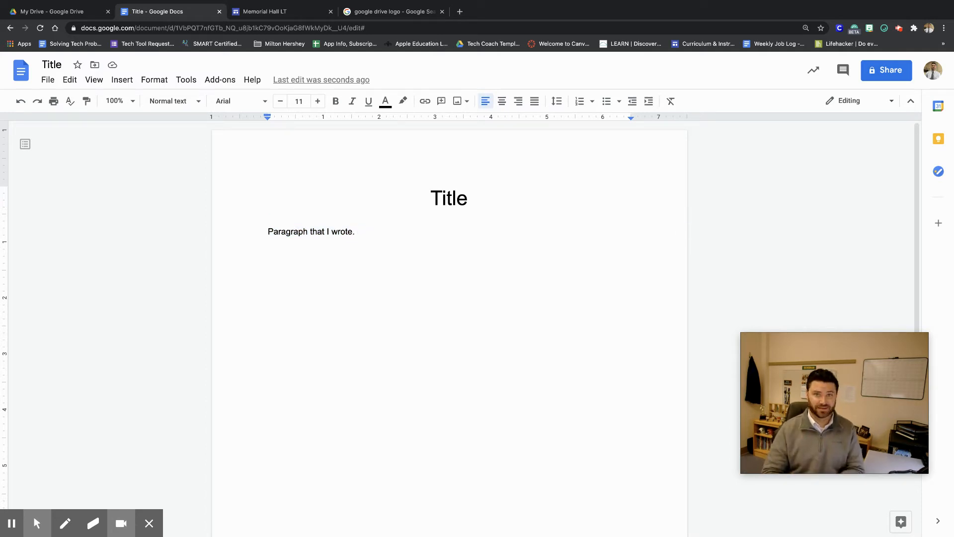
double_click(280, 232)
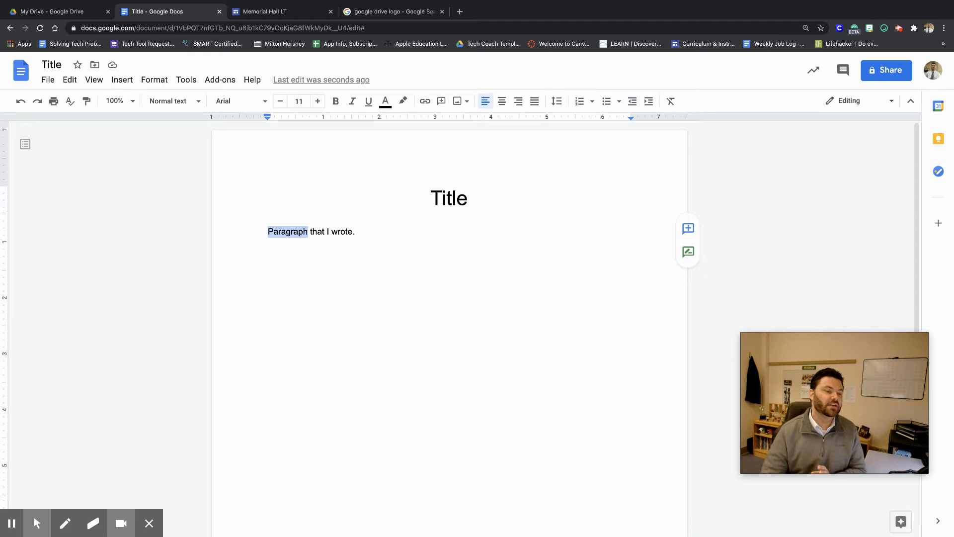
triple_click(280, 231)
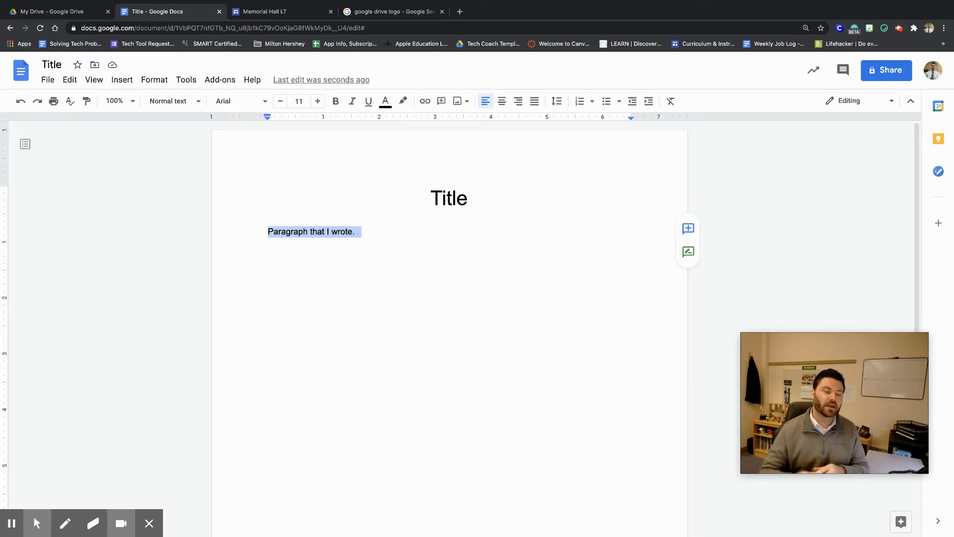
left_click(389, 243)
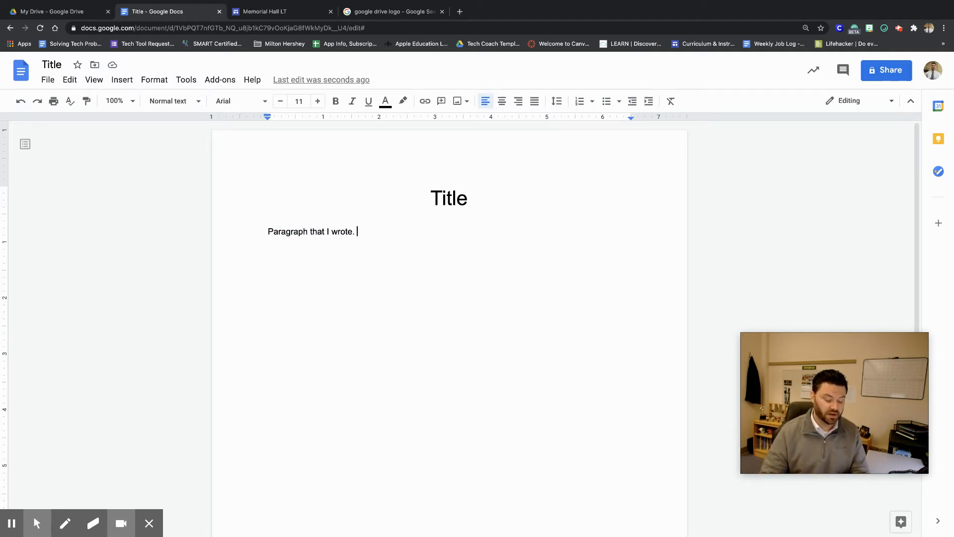
key("super+a")
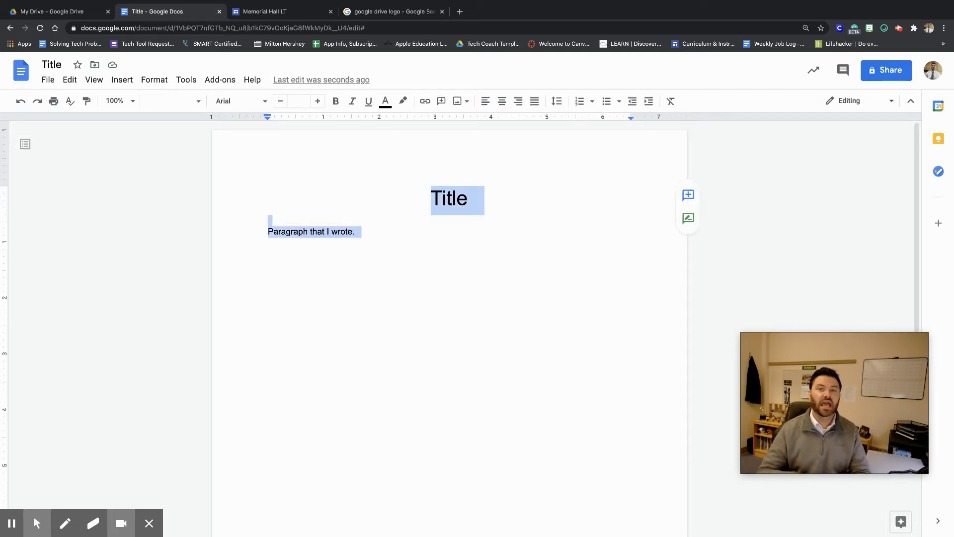
left_click(67, 83)
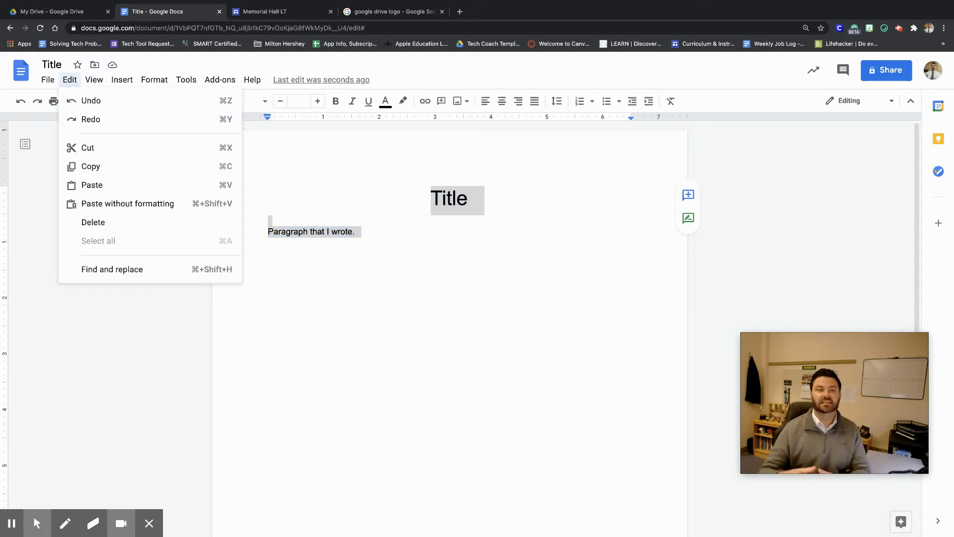
left_click(335, 195)
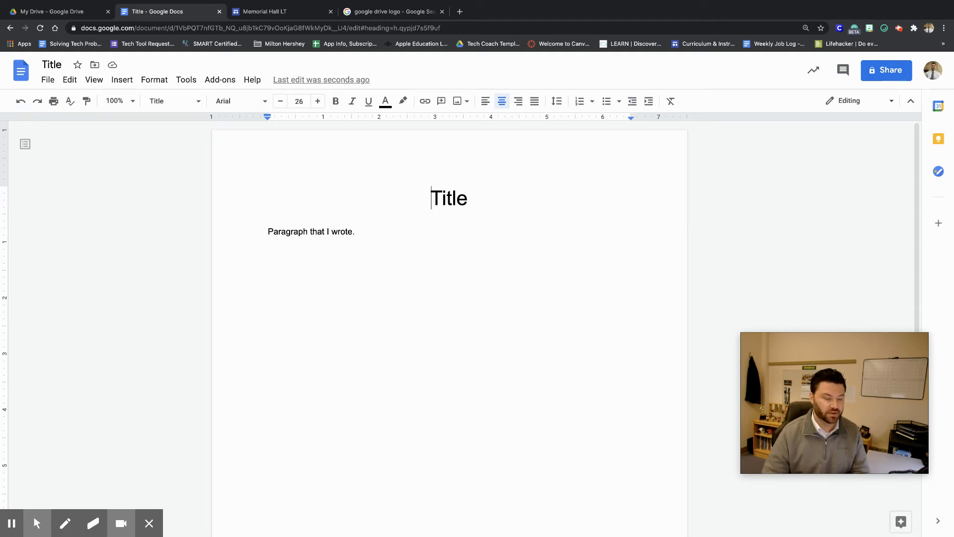
Select all the document's text and change its font to Josefin Sans.
key("ctrl+a")
left_click(238, 101)
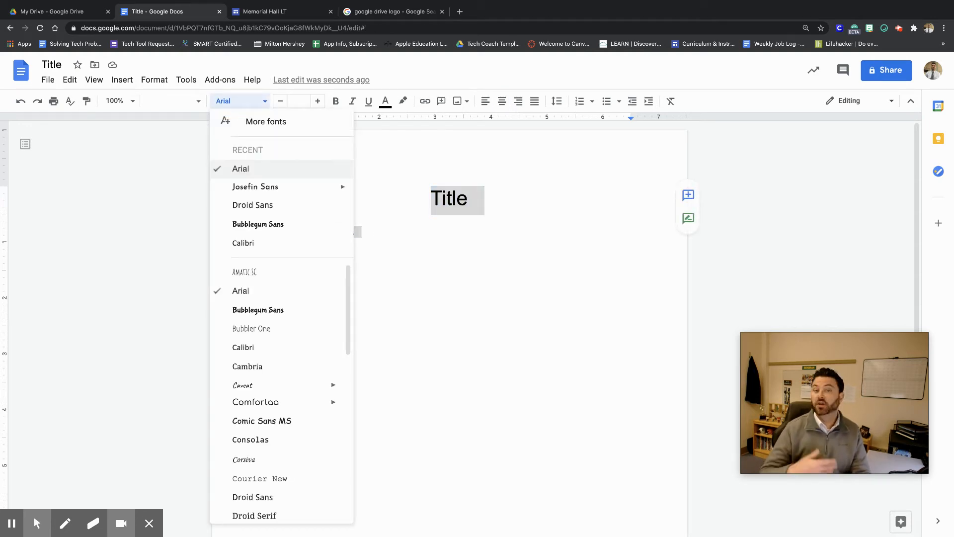
scroll(253, 375, "down", 3)
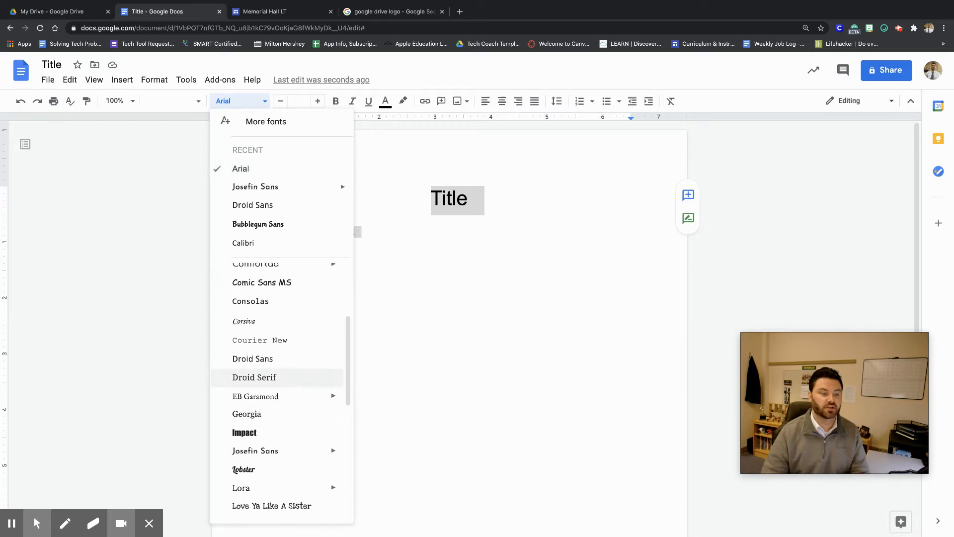
scroll(253, 379, "down", 5)
scroll(247, 368, "up", 6)
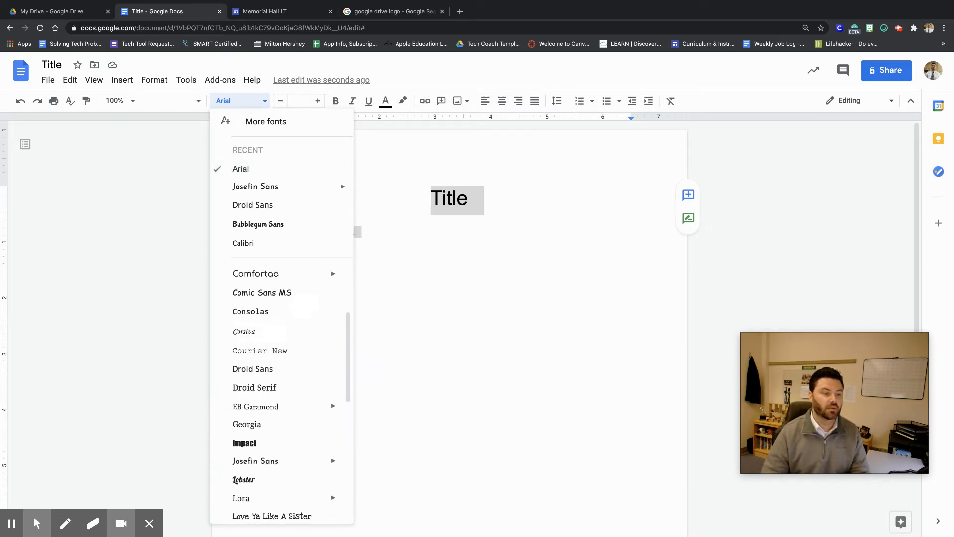
scroll(247, 360, "down", 6)
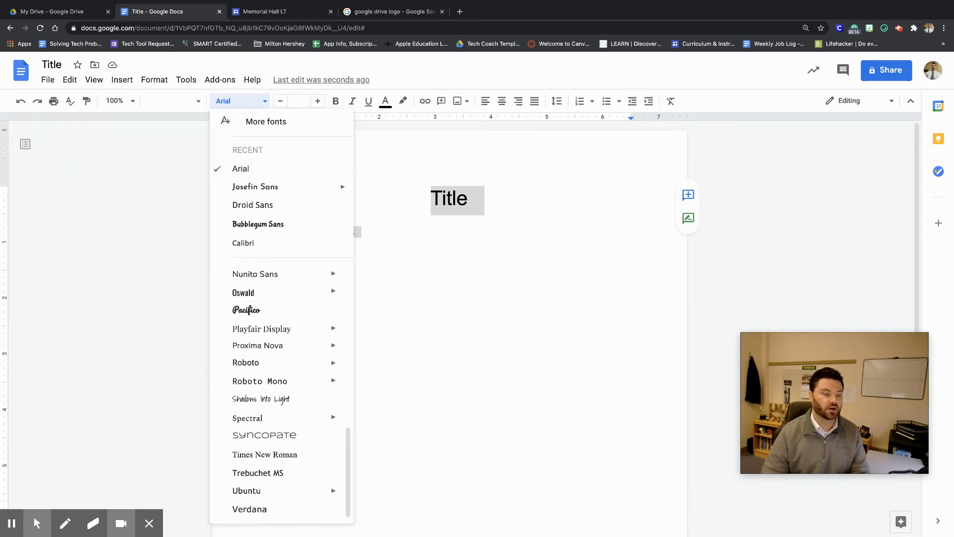
scroll(262, 456, "up", 10)
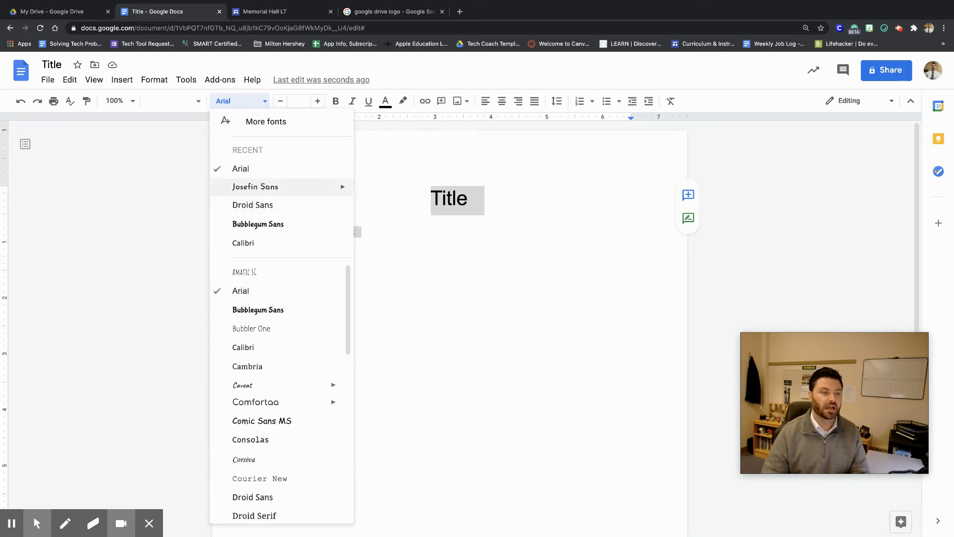
left_click(268, 187)
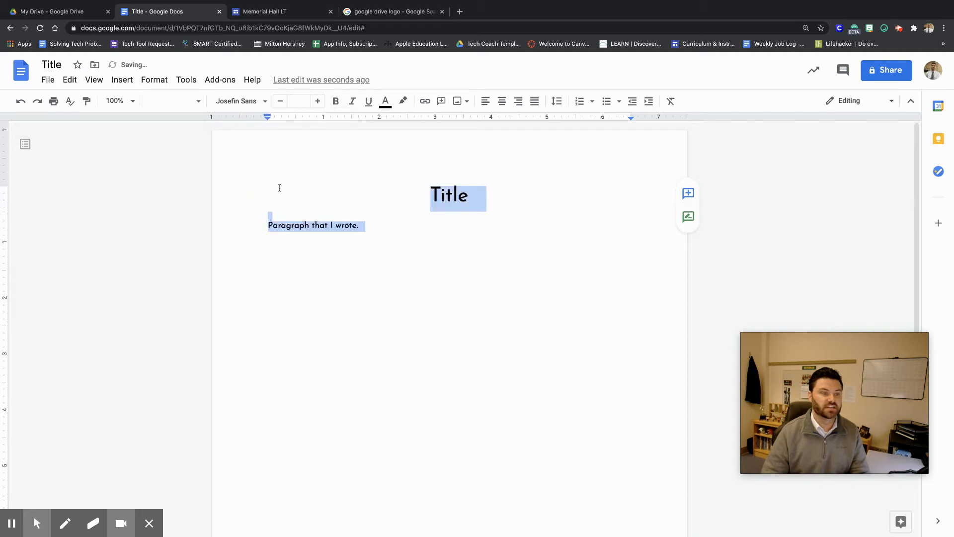
left_click(458, 323)
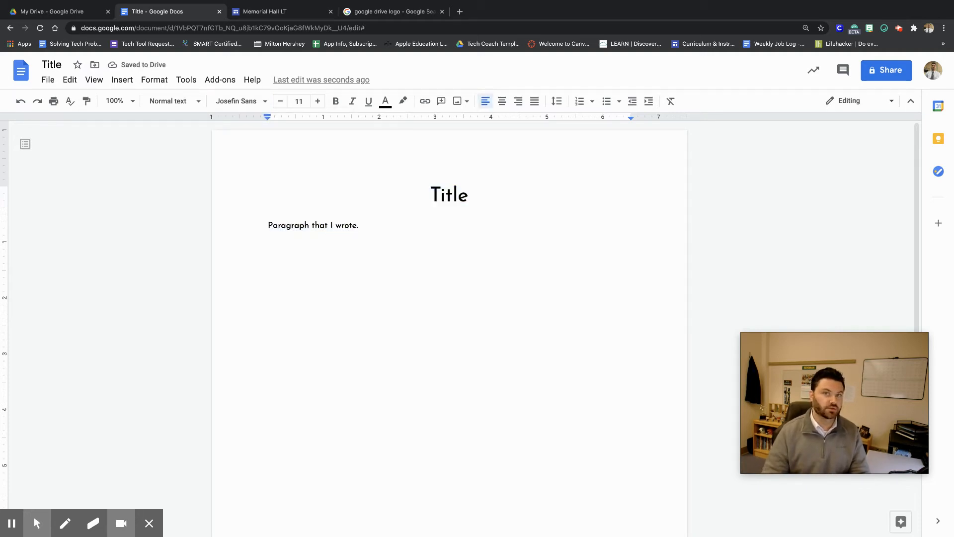
Insert a web image found by searching for car, choosing the small dark car on an orange background.
left_click(122, 80)
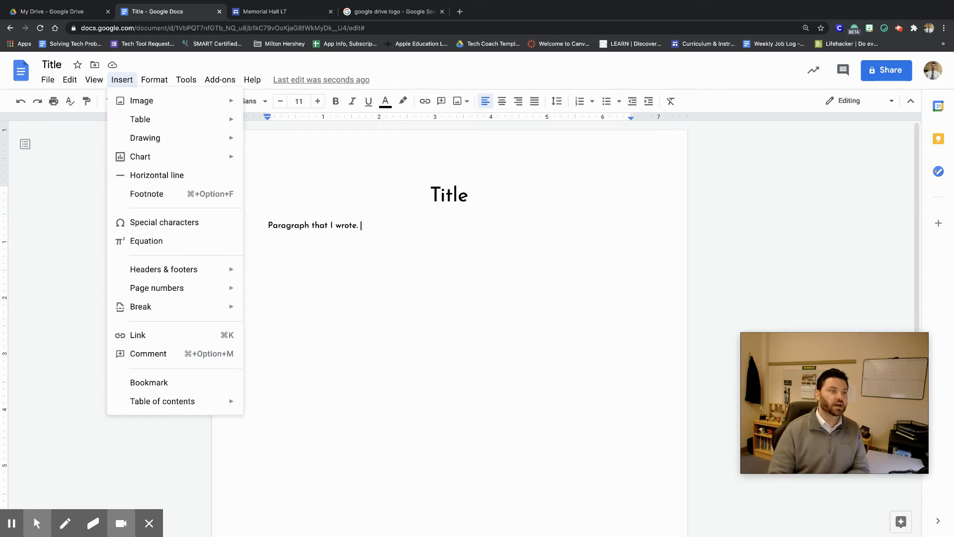
mouse_move(179, 98)
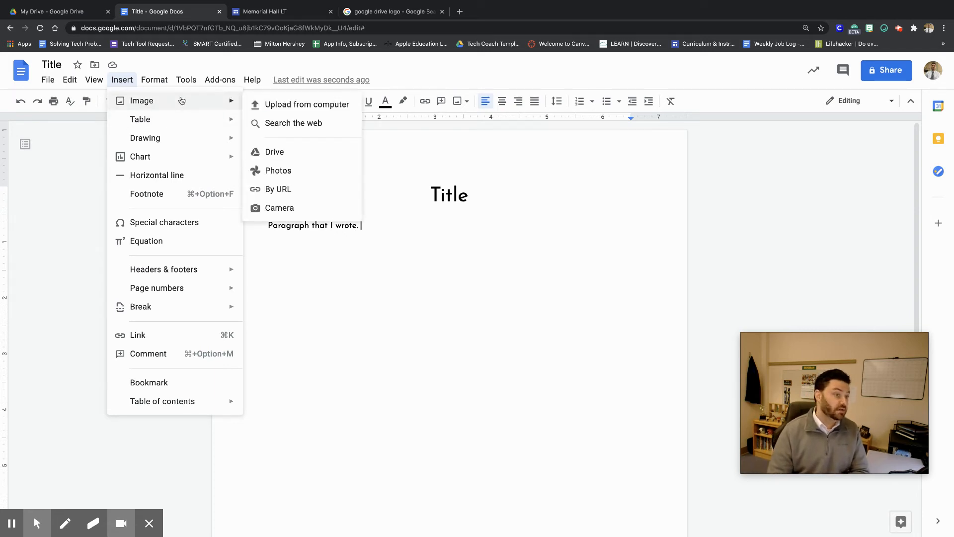
left_click(304, 123)
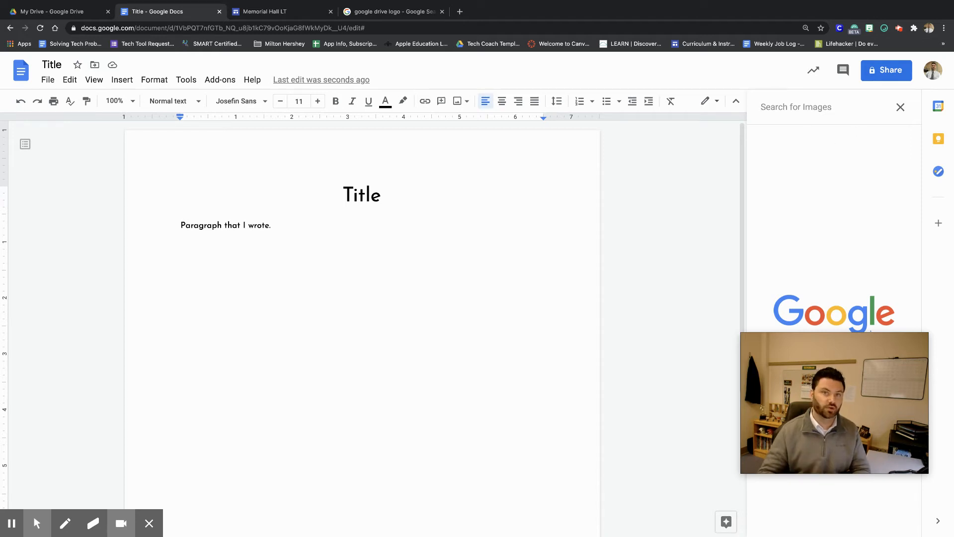
type("car")
key("Return")
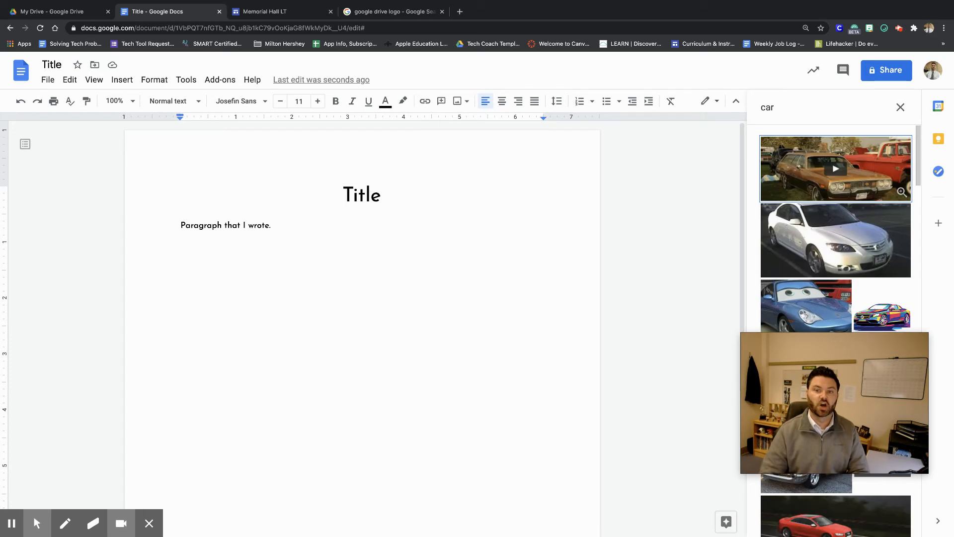
scroll(889, 206, "down", 6)
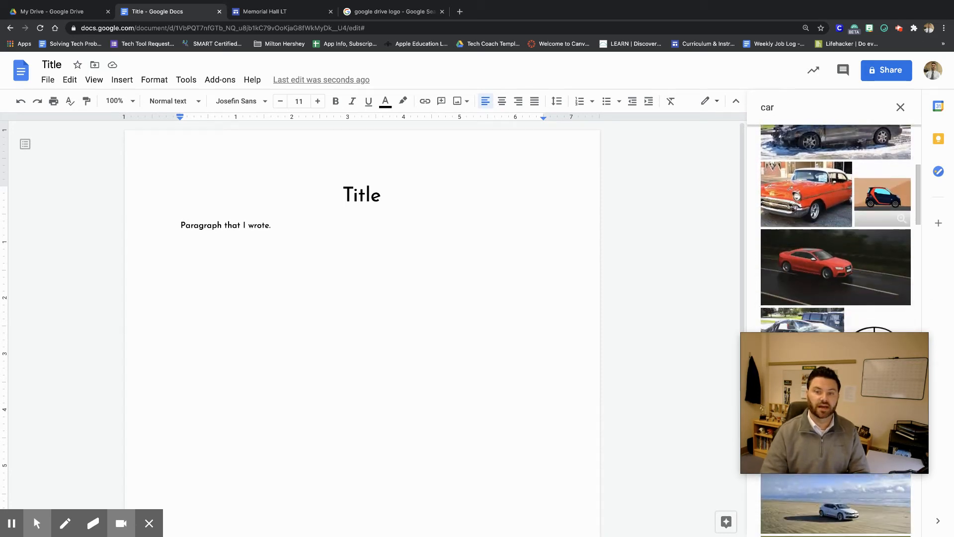
left_click(883, 177)
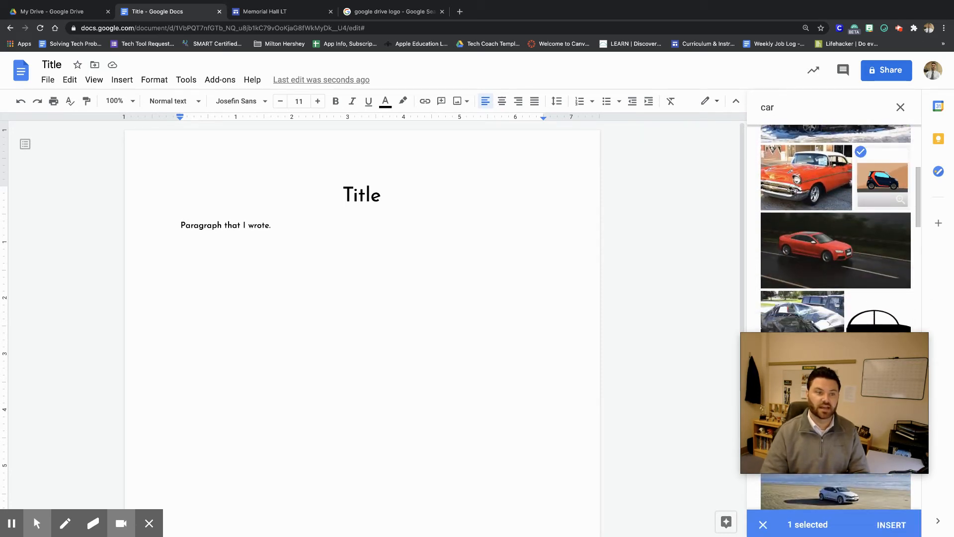
left_click(893, 522)
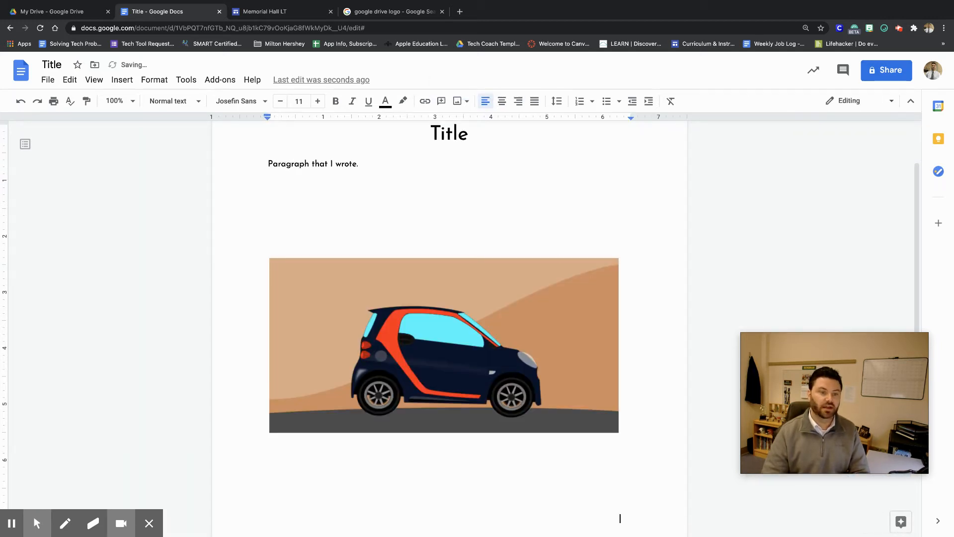
Shrink the car image to about half its size and set it to wrap text.
left_click(517, 311)
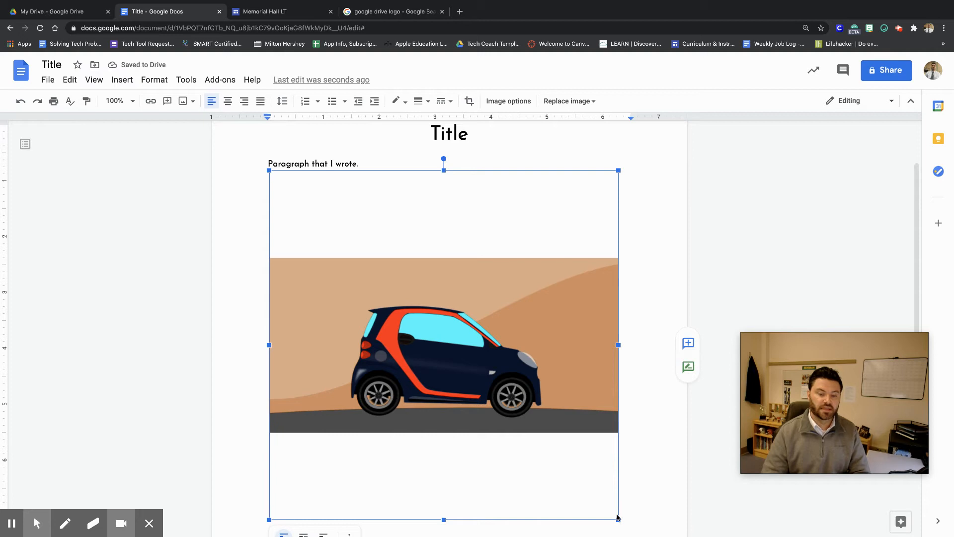
left_click_drag(619, 519, 432, 224)
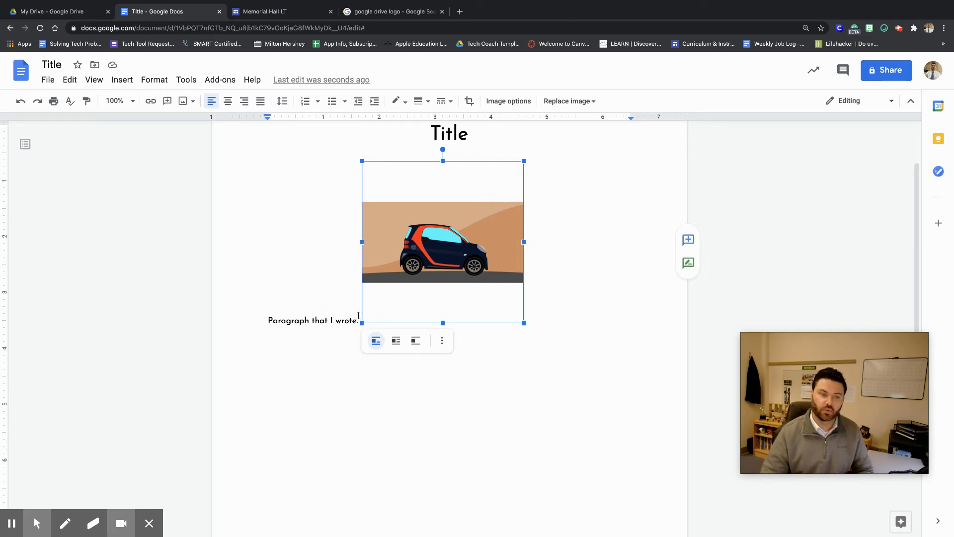
left_click(396, 341)
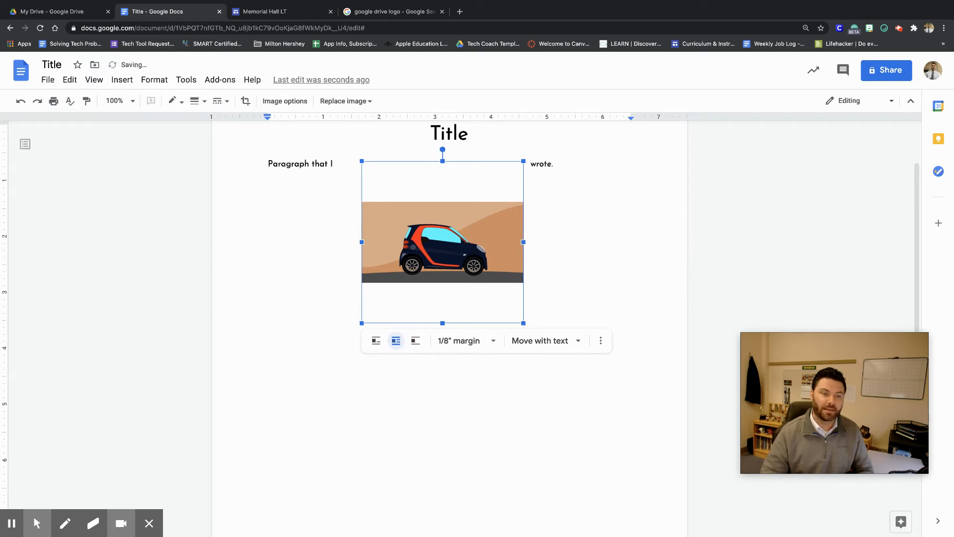
Move the car image to the right side of the page below the paragraph.
left_click_drag(408, 256, 512, 258)
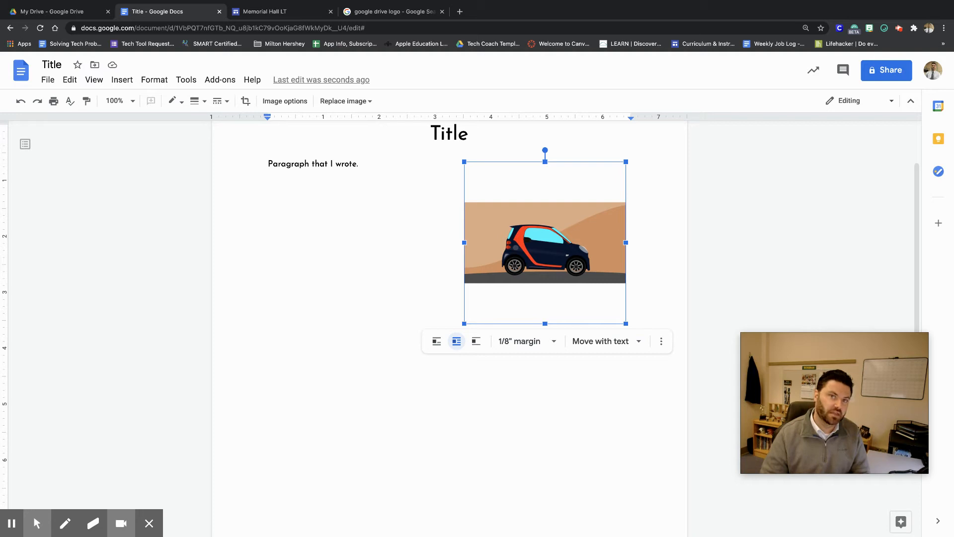
left_click(446, 227)
scroll(449, 298, "up", 2)
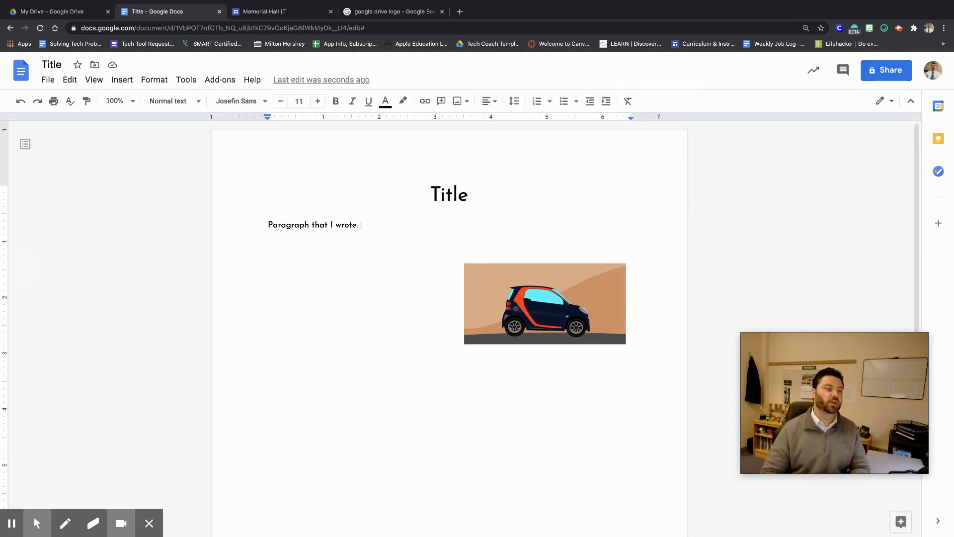
left_click(123, 80)
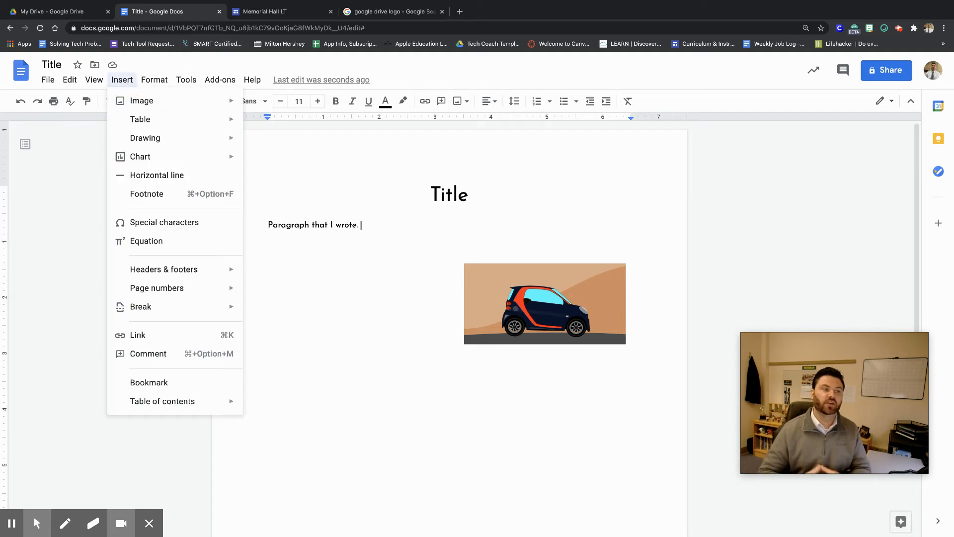
mouse_move(155, 120)
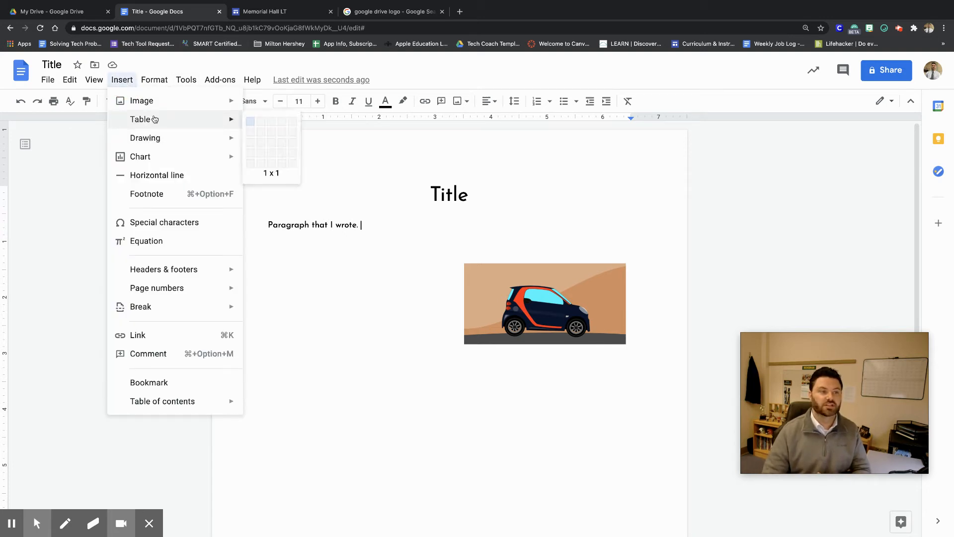
left_click(390, 270)
Add blank lines below the paragraph and insert a 5 x 4 table there.
key("Return")
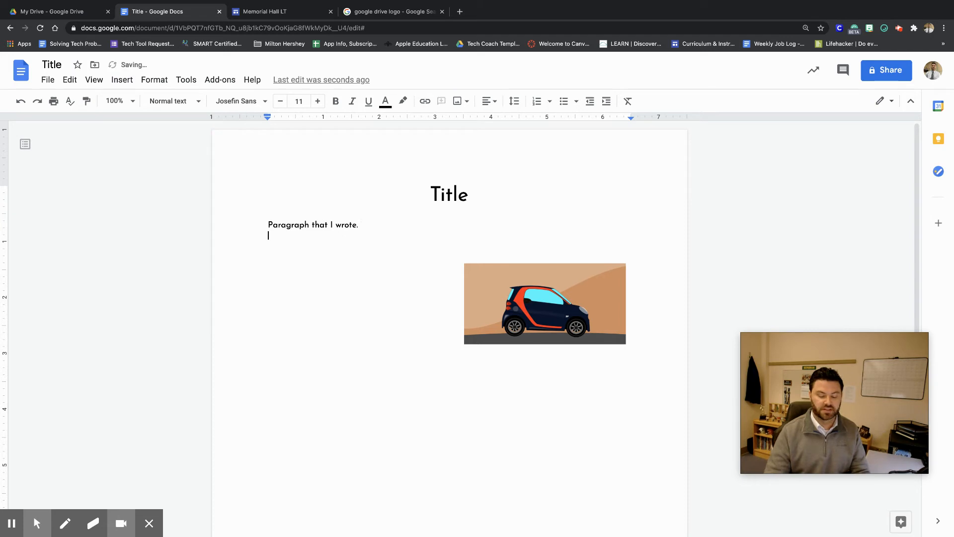
key("Return")
left_click(122, 80)
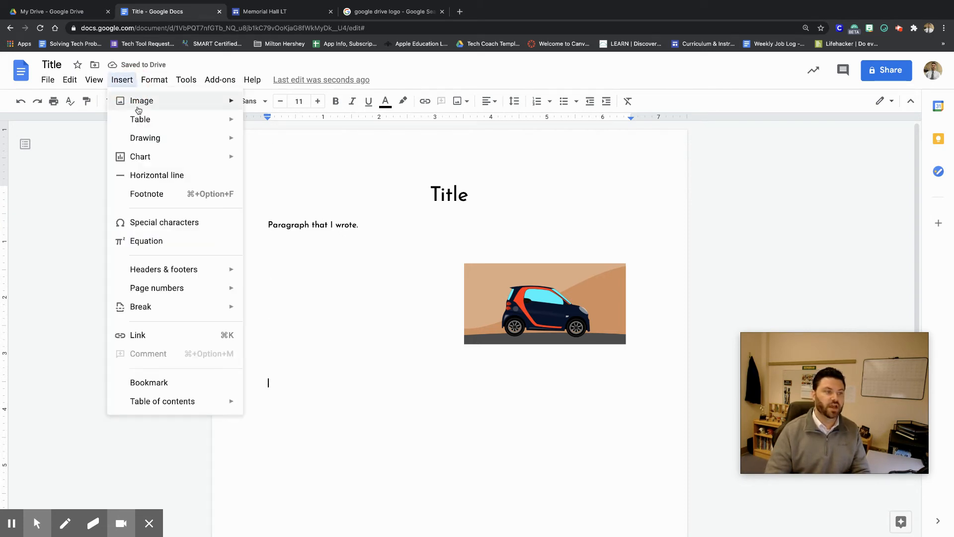
mouse_move(140, 119)
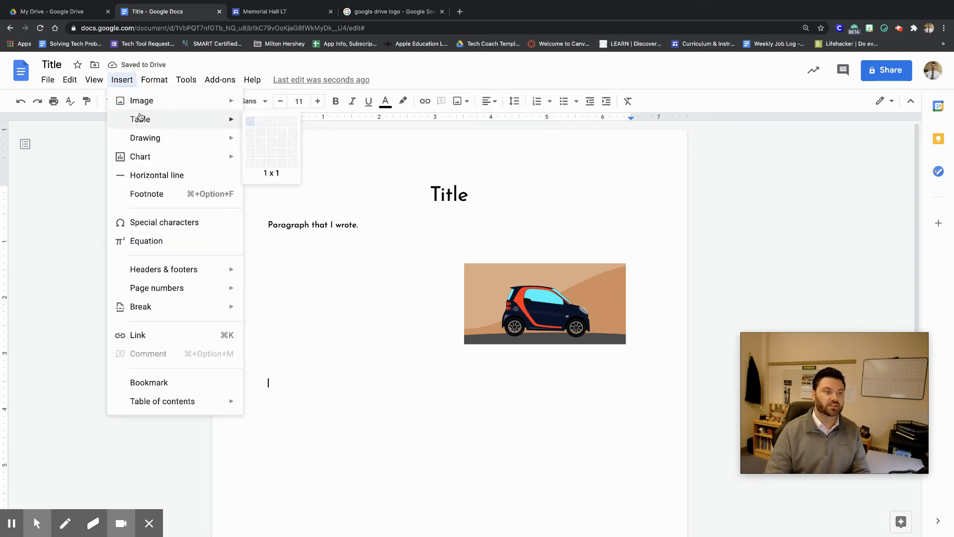
left_click(292, 153)
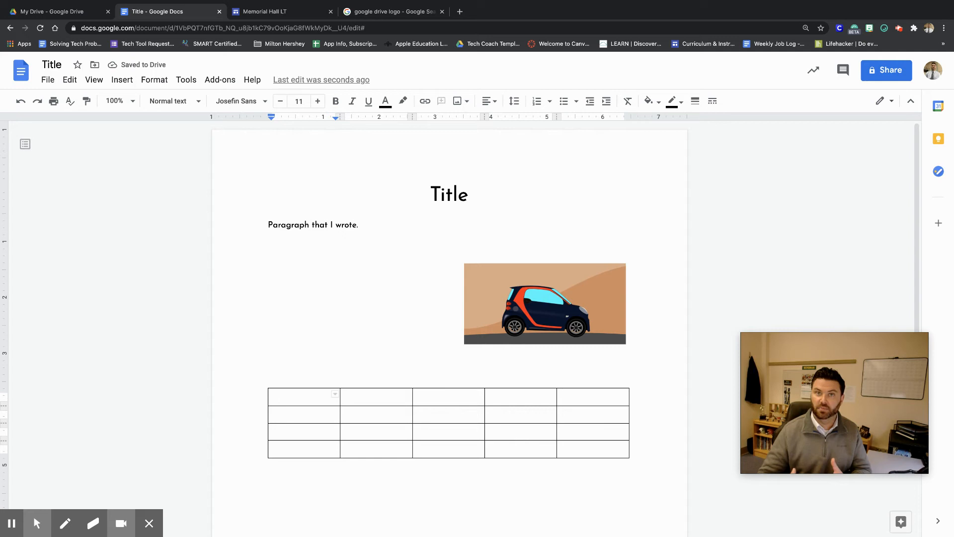
Fill the table's first row with the headers Name, Description, Date, Time and Notes.
type("Name")
key("Tab")
type("Descr")
key("BackSpace")
type("cription")
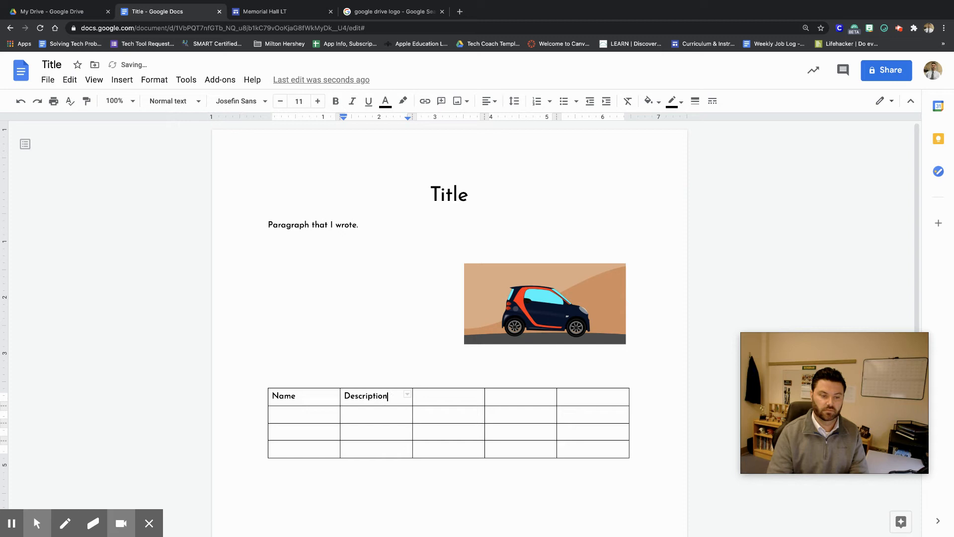
key("Tab")
type("d")
key("BackSpace")
type("Date")
key("Tab")
type("Time")
key("Tab")
type("Notes")
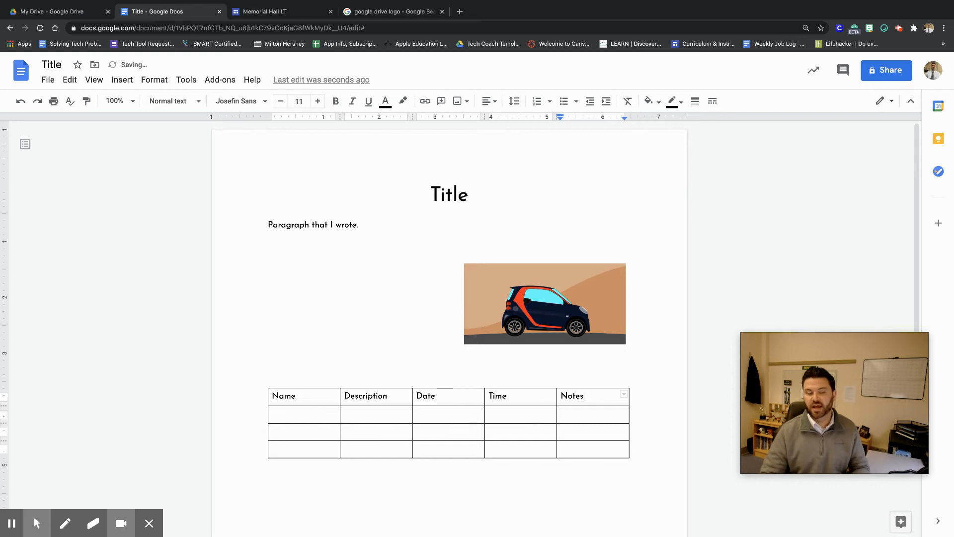
Shade the table's header row light gray.
left_click(581, 447)
scroll(621, 428, "down", 2)
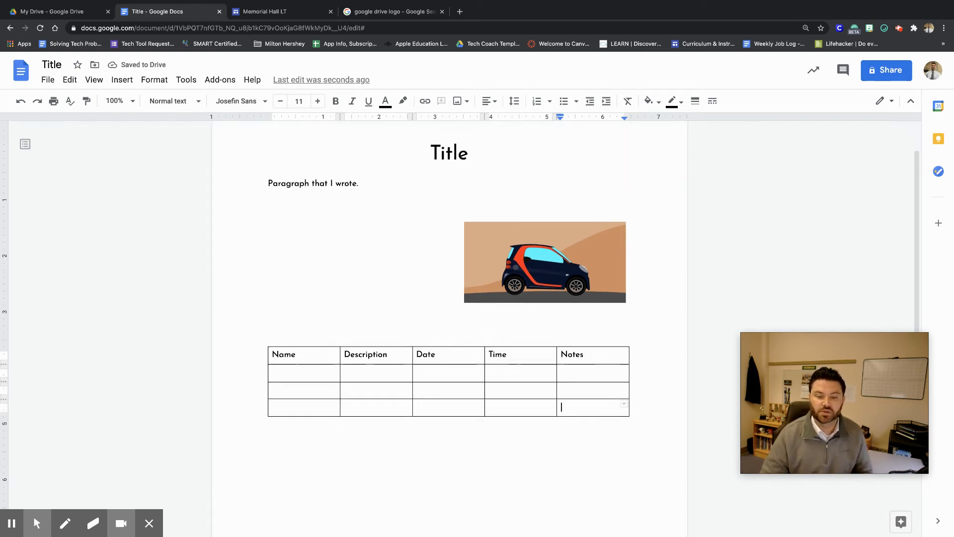
left_click(608, 352)
left_click_drag(608, 351, 309, 350)
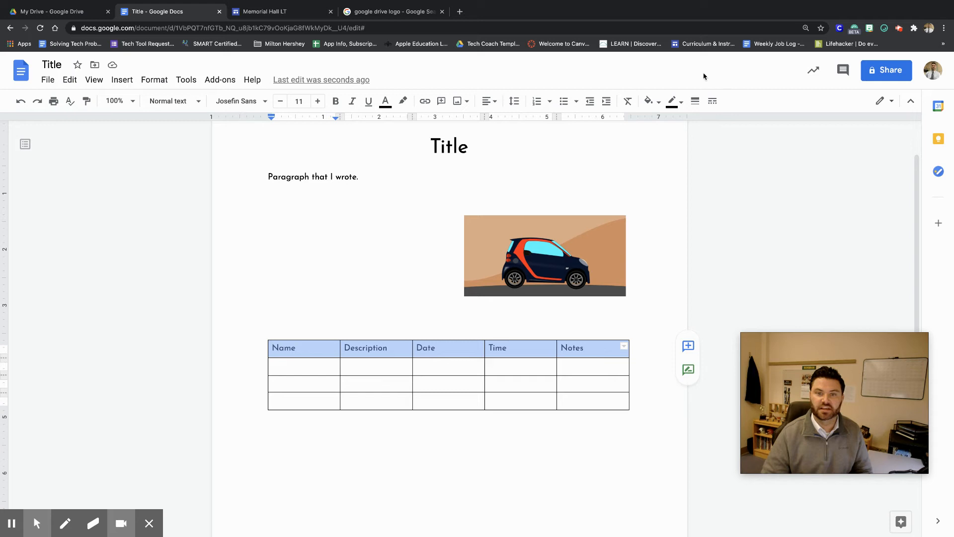
left_click(660, 109)
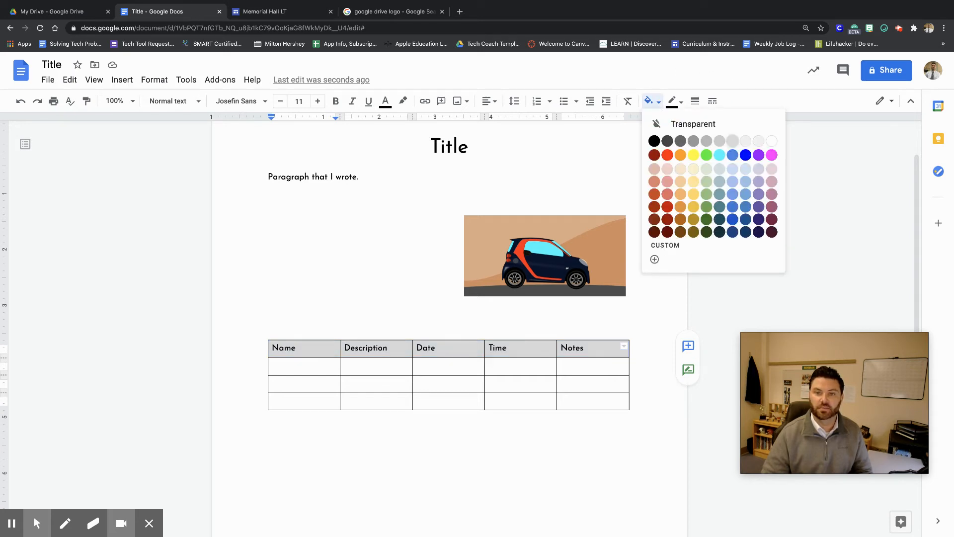
left_click(733, 142)
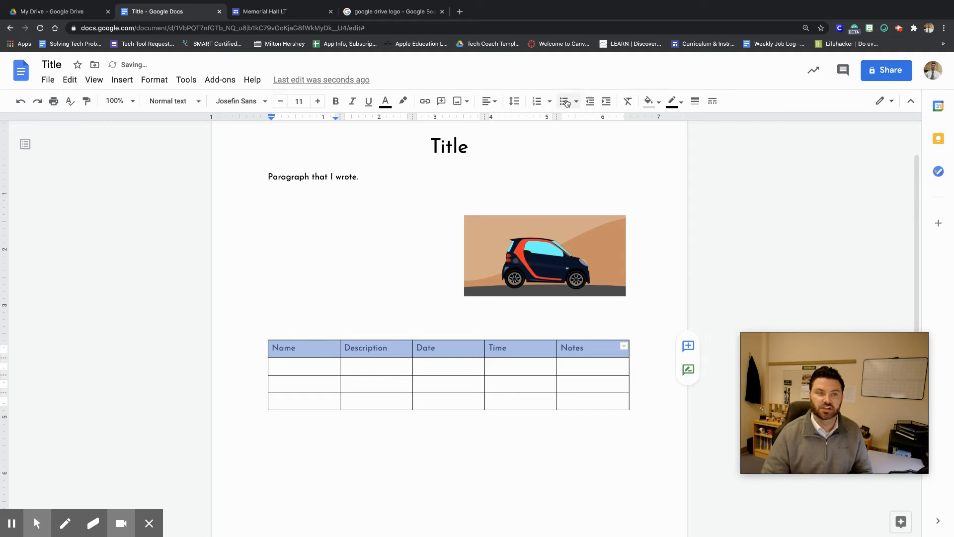
Make the header row text bold and centered.
left_click(336, 101)
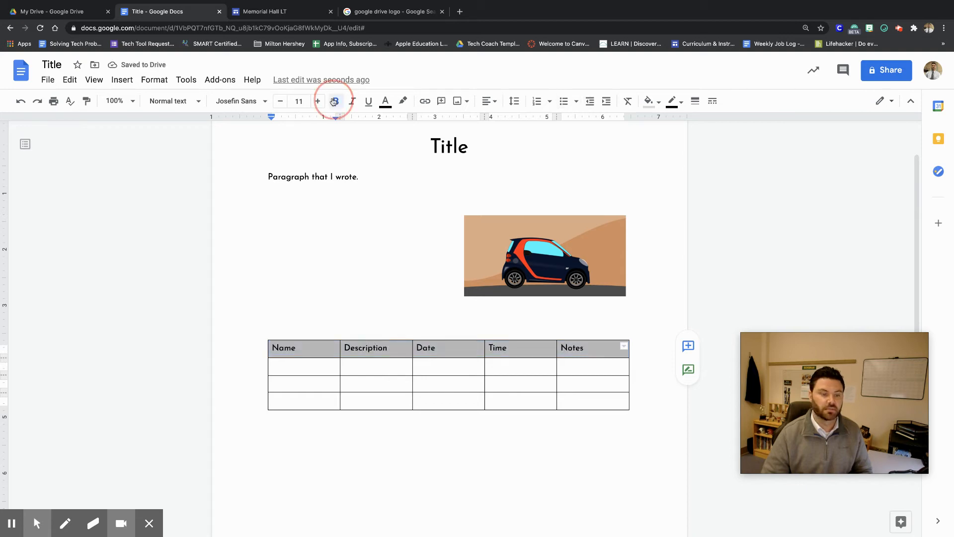
left_click(489, 101)
left_click(455, 122)
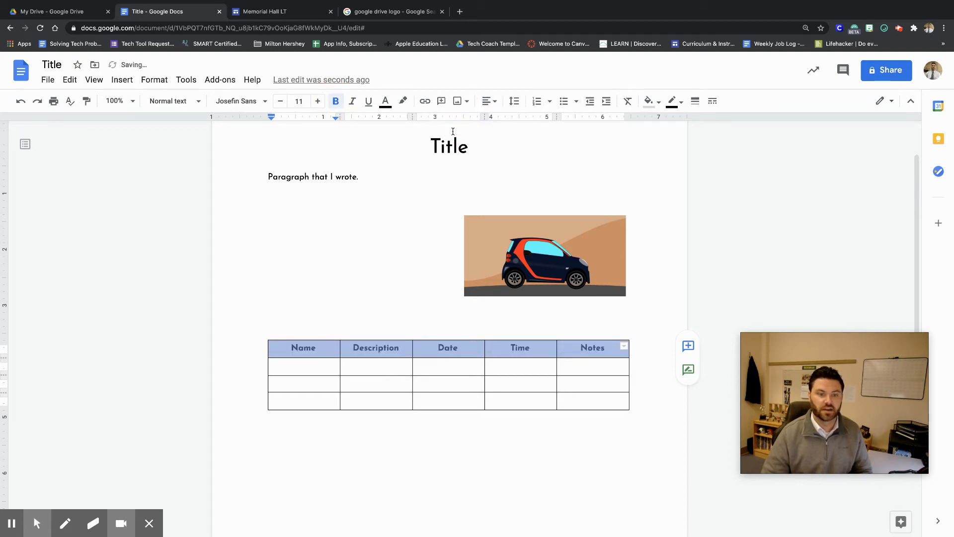
Below the car image, write the sentence "Milton Hershey School is where I work.".
left_click(379, 313)
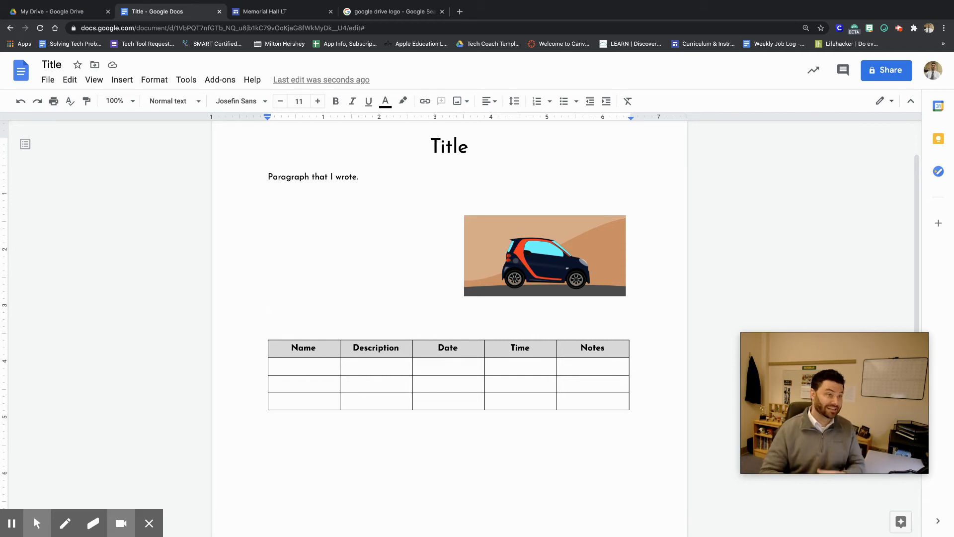
type("M")
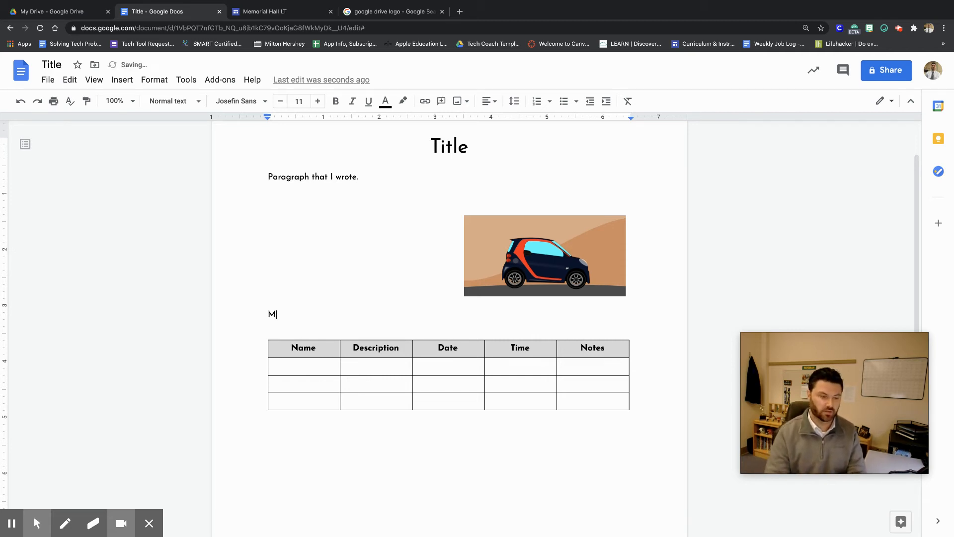
type("ilton Hershey Sch")
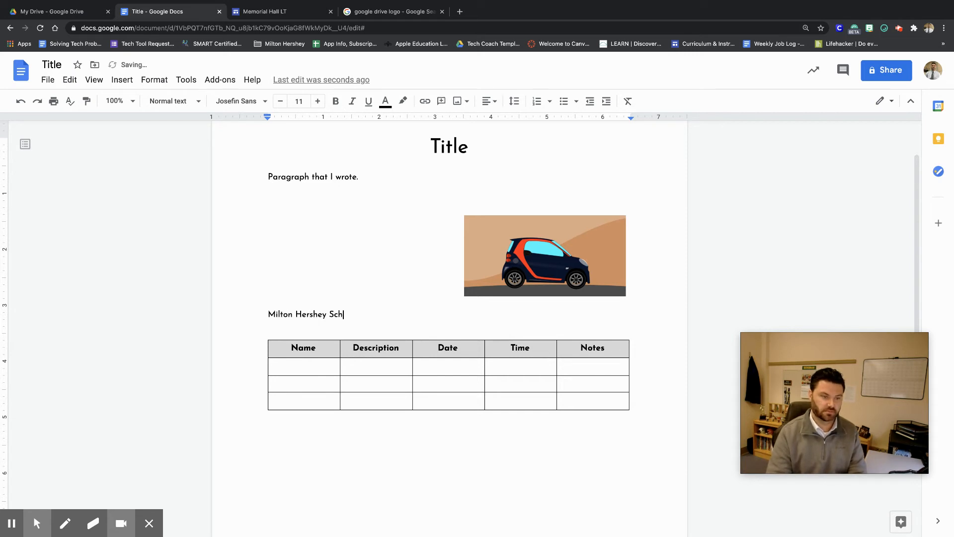
type("ool is where I work.")
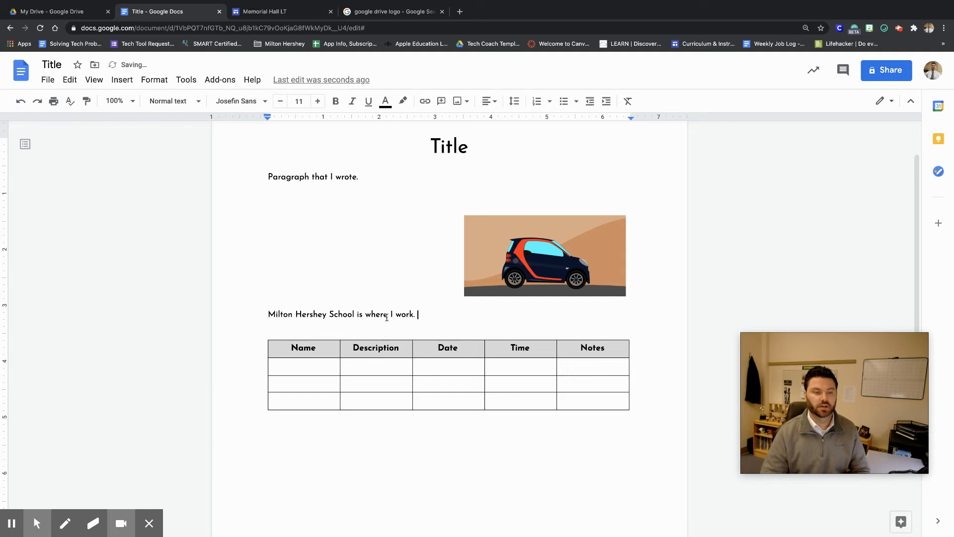
double_click(402, 316)
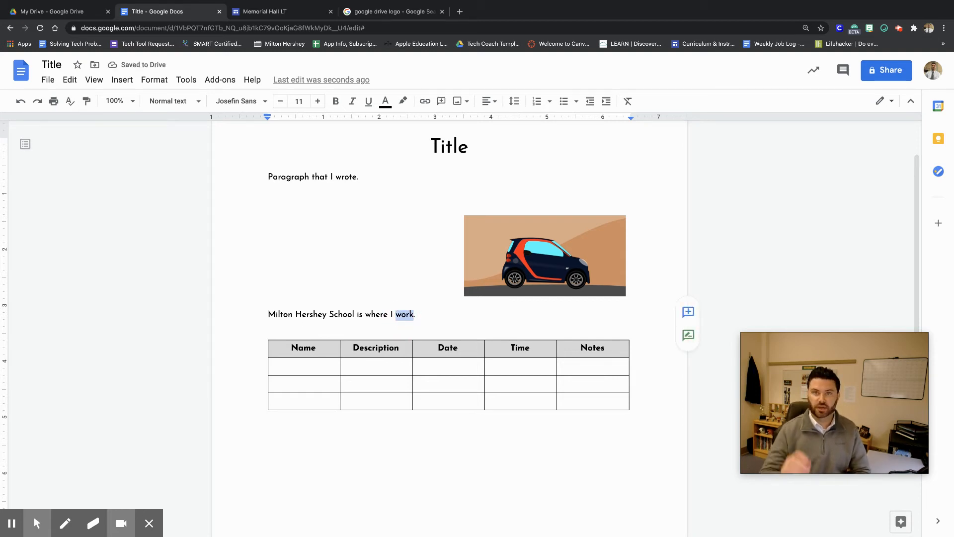
left_click(121, 81)
left_click(135, 335)
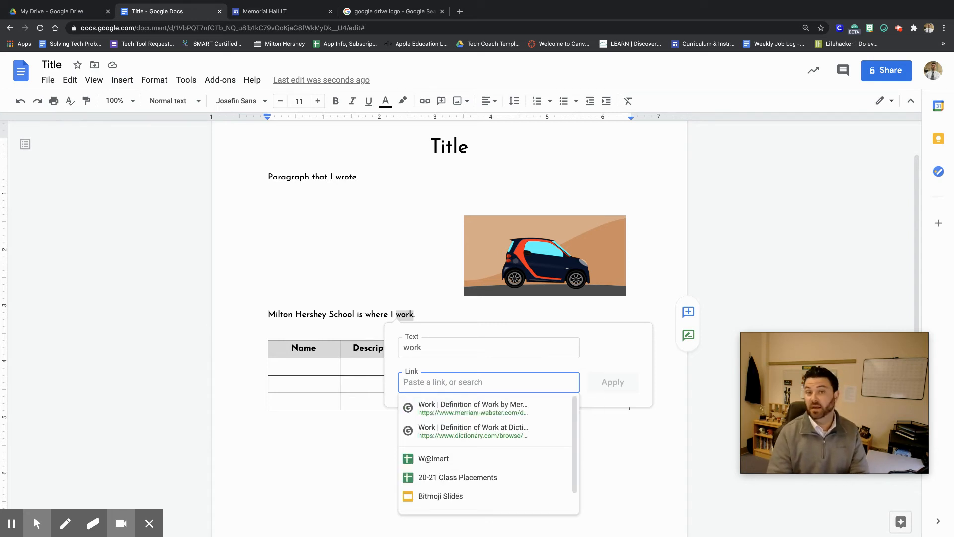
type("www.google.com")
left_click(477, 382)
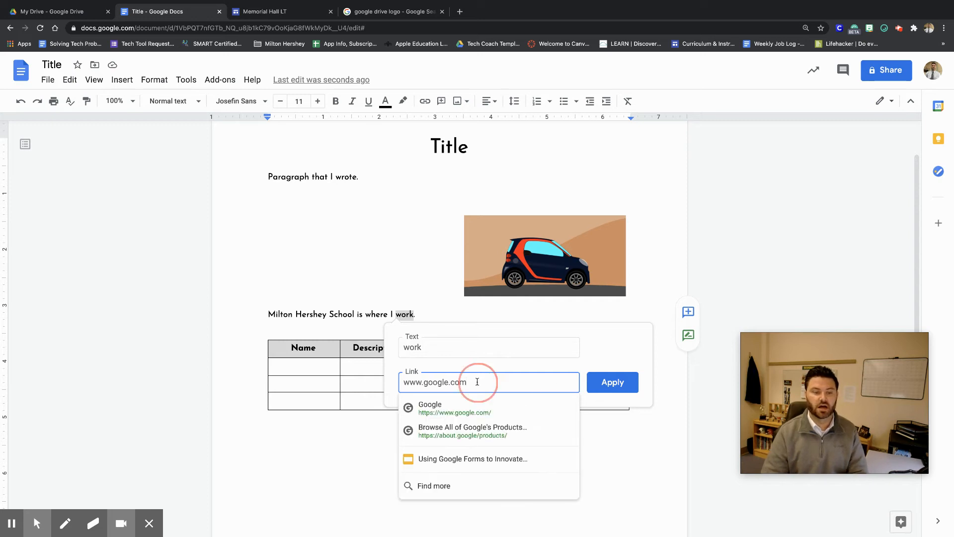
double_click(477, 382)
type("www.mhskids.org")
left_click(603, 383)
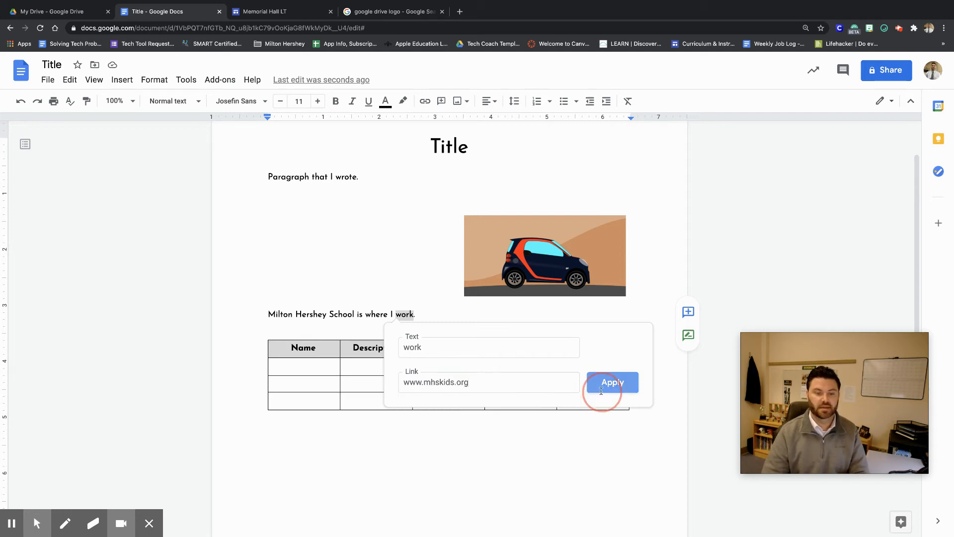
Follow the new link to open the website in a new tab, then close that tab.
left_click(405, 317)
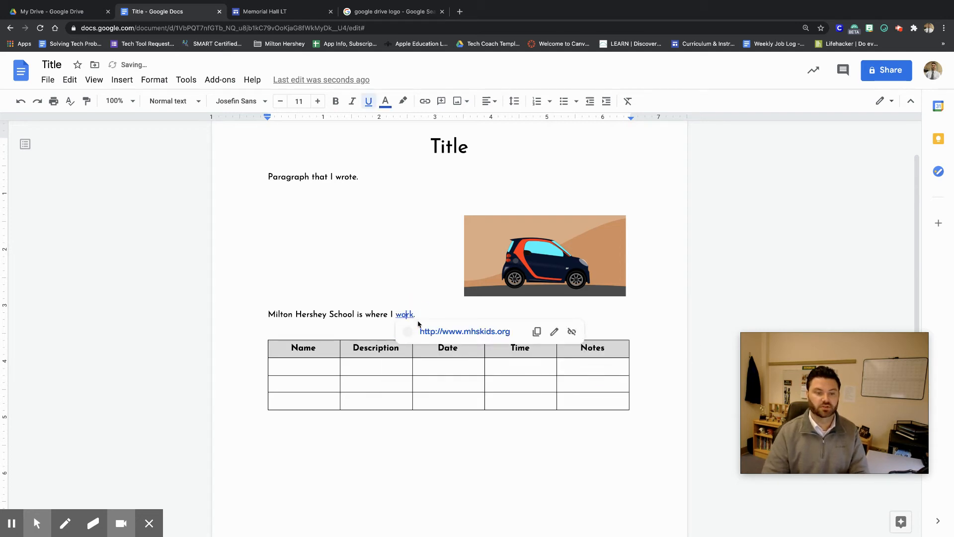
left_click(445, 331)
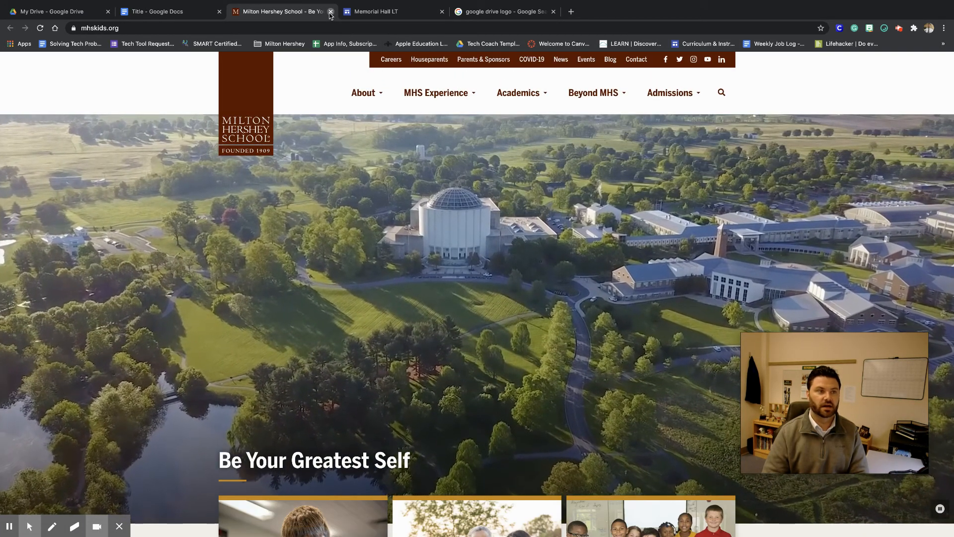
left_click(331, 12)
left_click(393, 331)
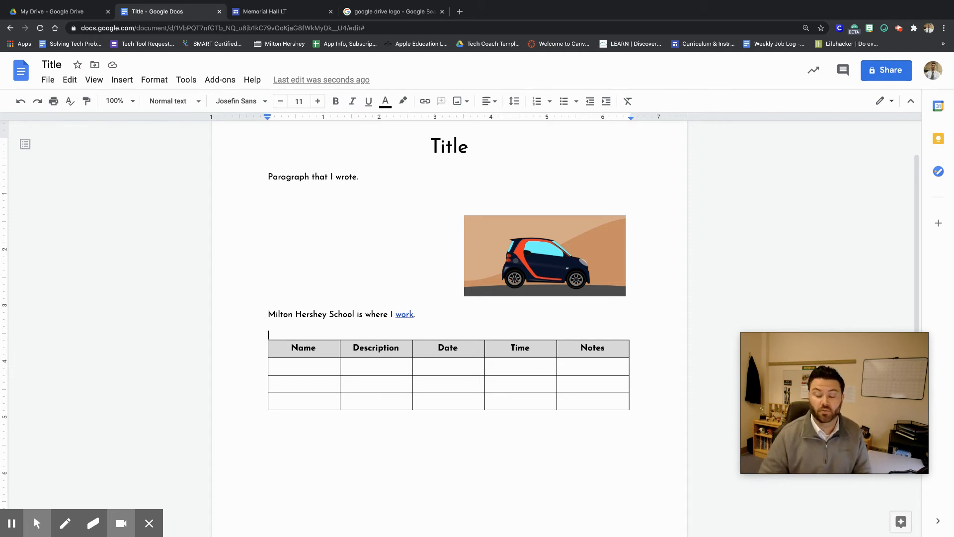
left_click_drag(355, 310, 268, 313)
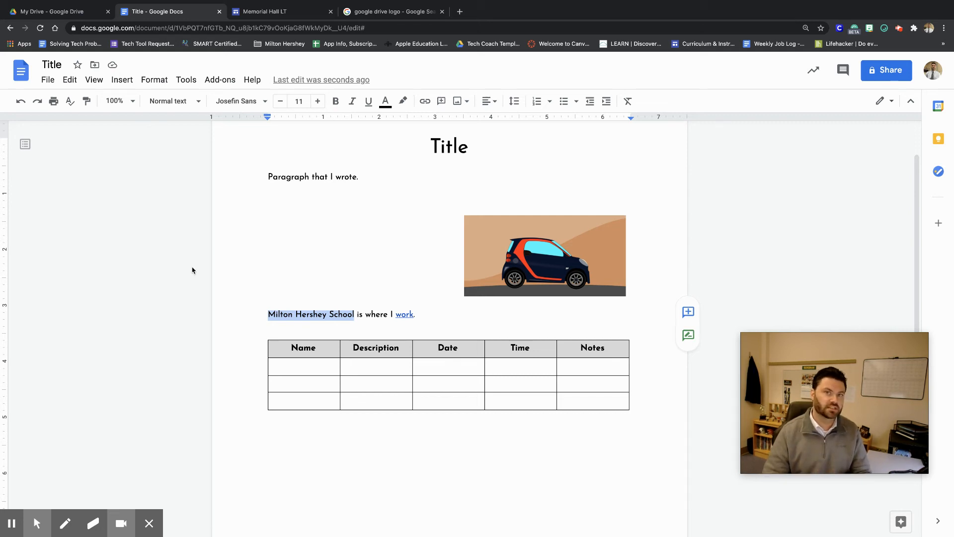
left_click(122, 81)
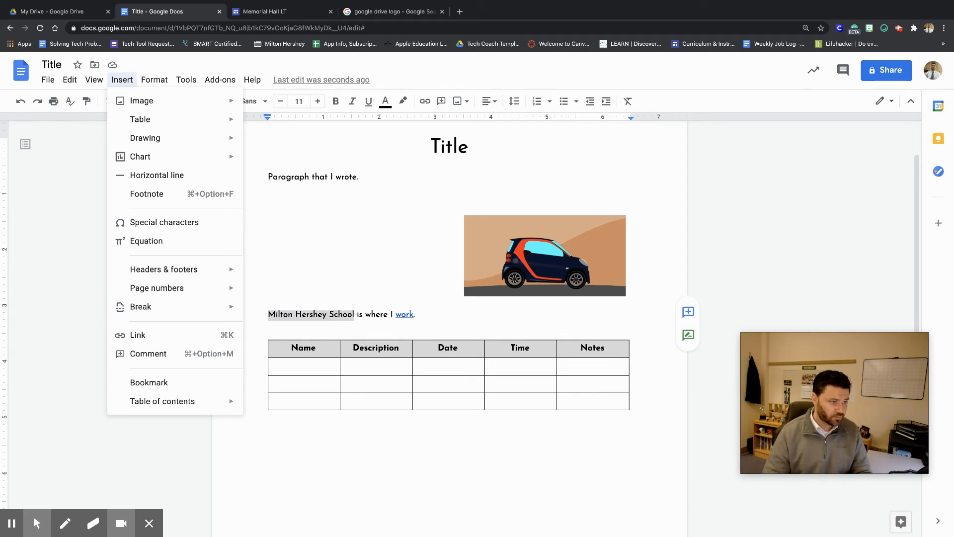
left_click(145, 336)
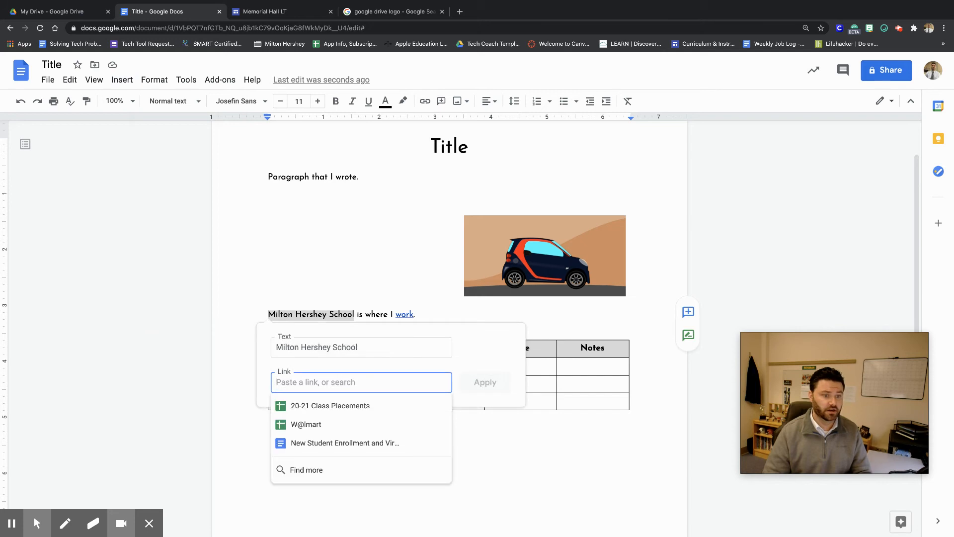
key("super+v")
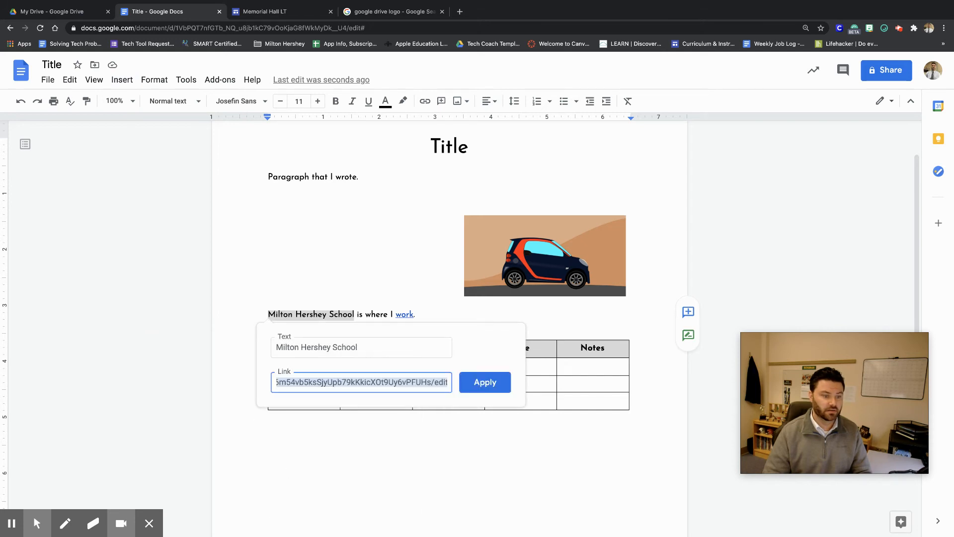
left_click(361, 348)
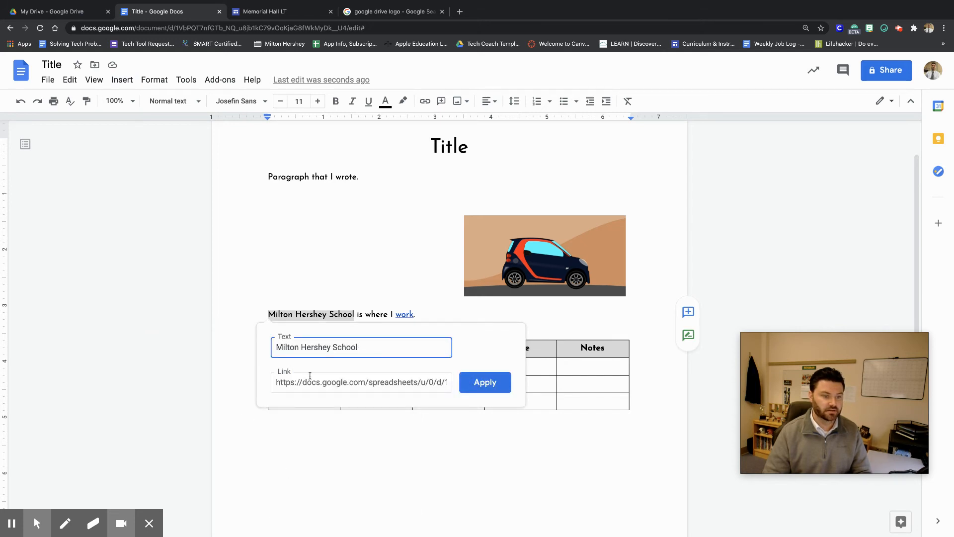
left_click(465, 308)
Link "Milton Hershey School" to the suggested Milton Hershey School website at mhskids.org.
left_click(351, 313)
left_click(358, 316)
left_click_drag(357, 316, 224, 319)
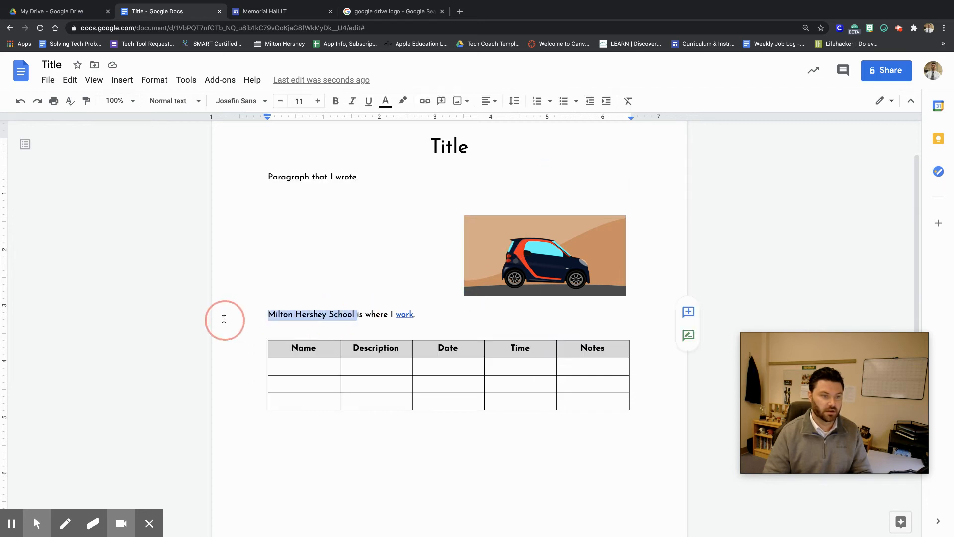
key("super+k")
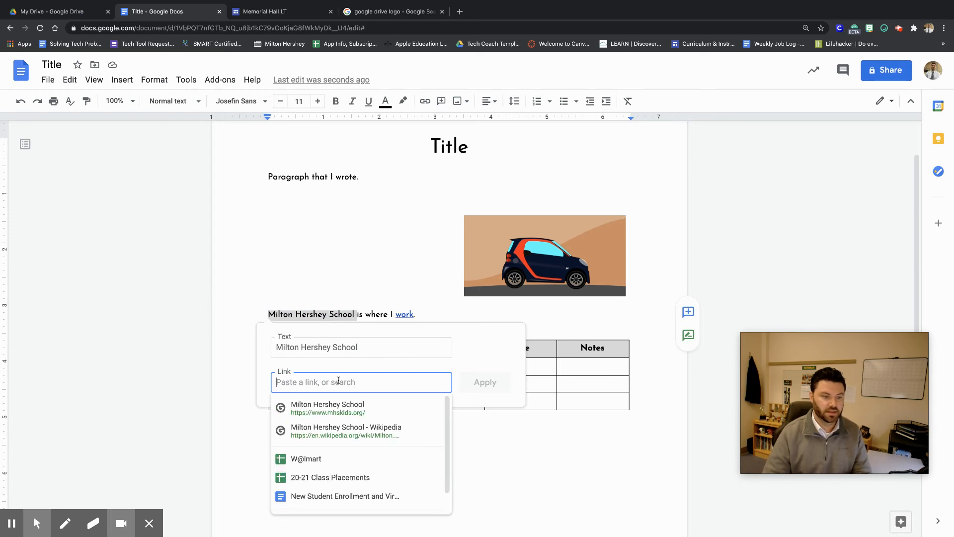
left_click(361, 412)
left_click(485, 383)
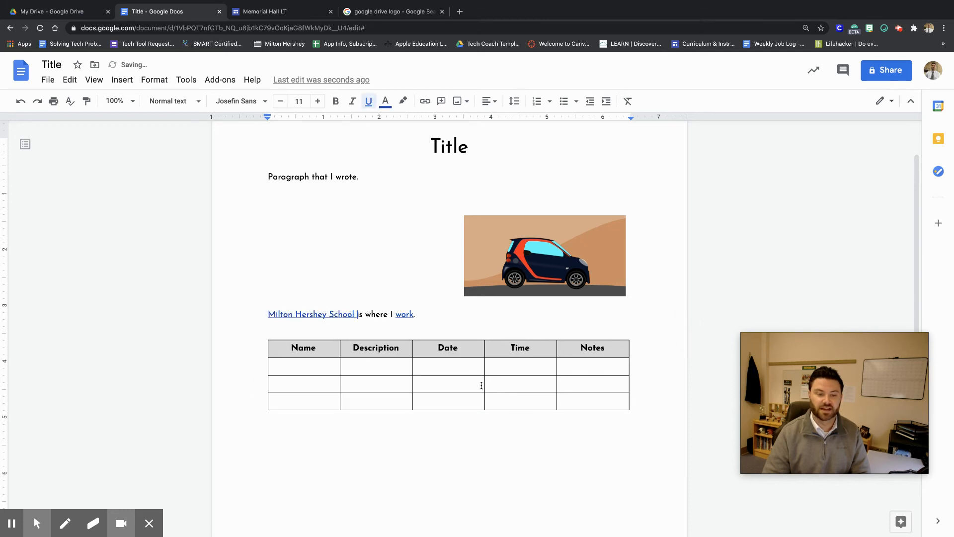
Add the comment "I like this idea" on the word "Paragraph".
left_click(479, 334)
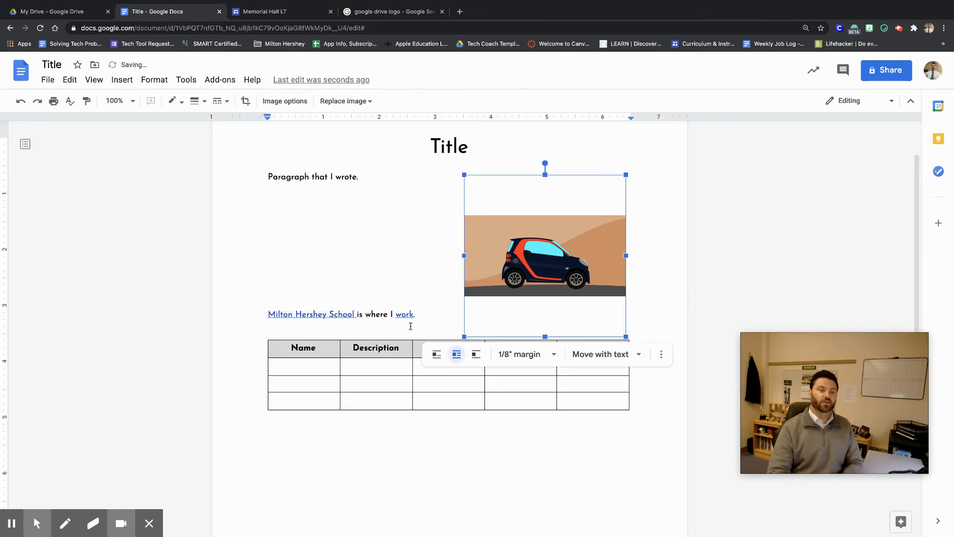
left_click(428, 327)
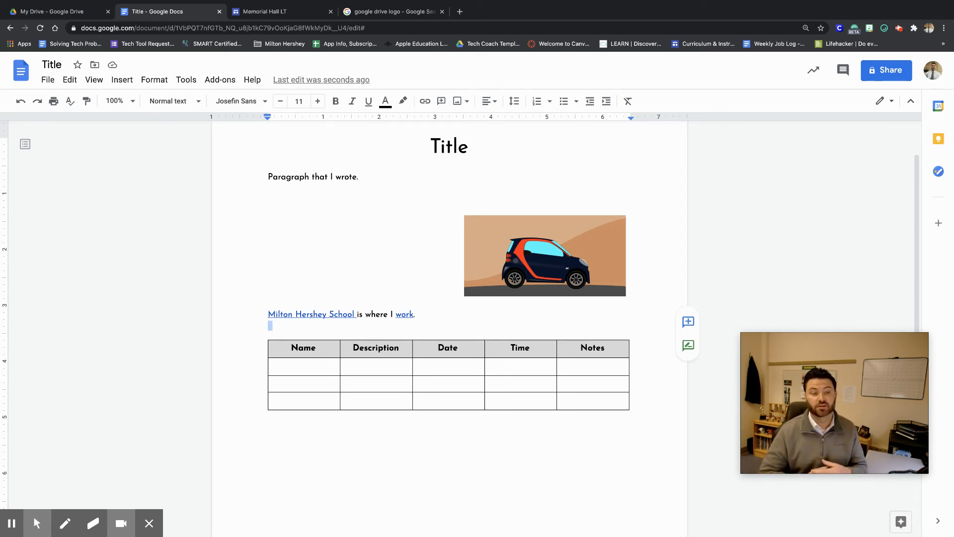
double_click(307, 177)
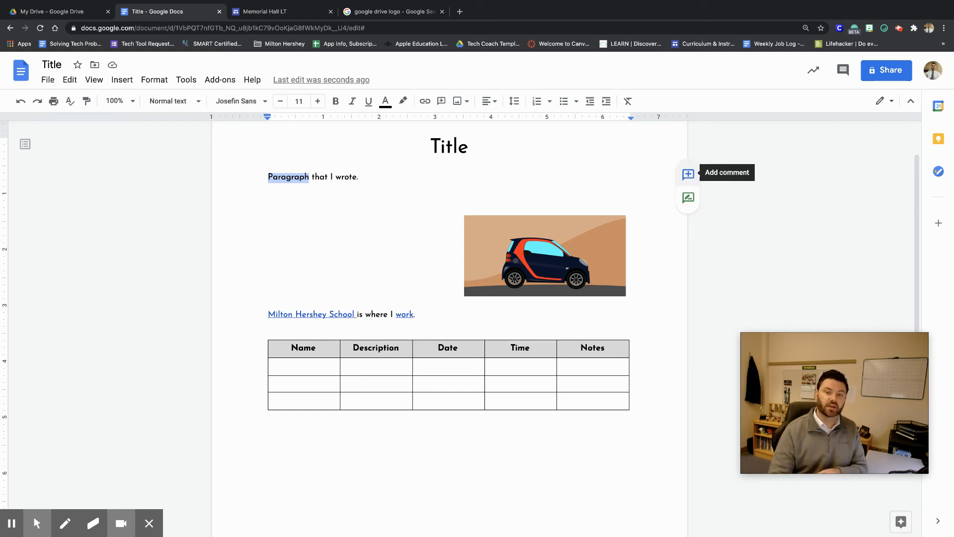
left_click(123, 80)
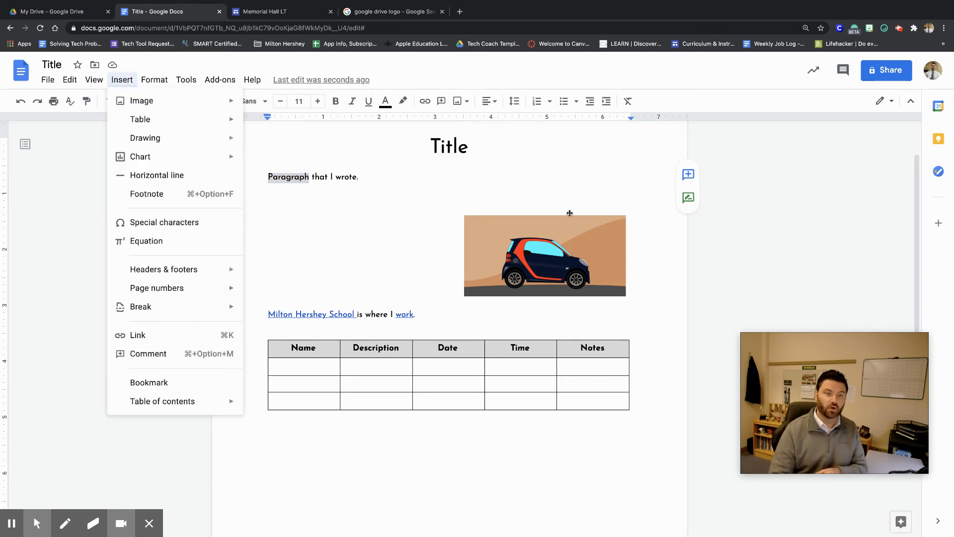
left_click(689, 174)
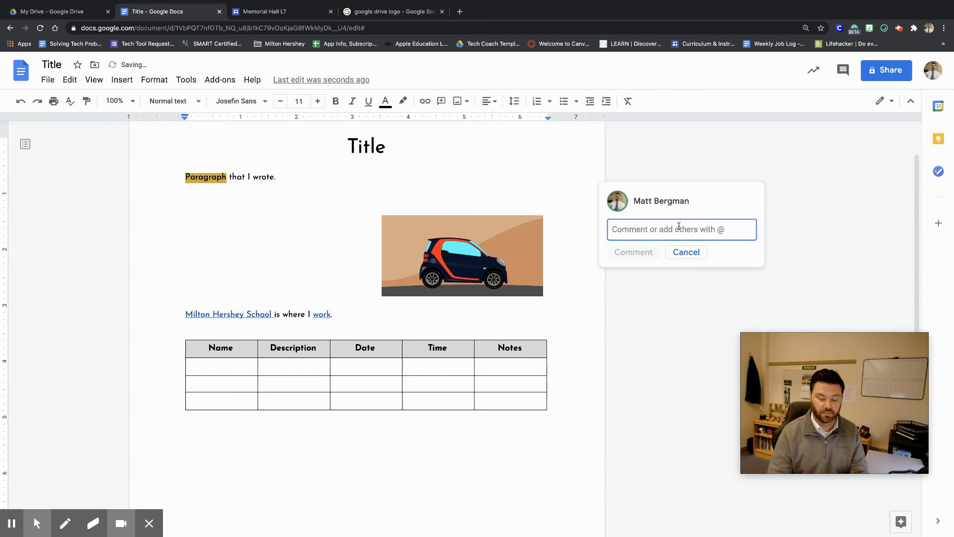
type("I like ")
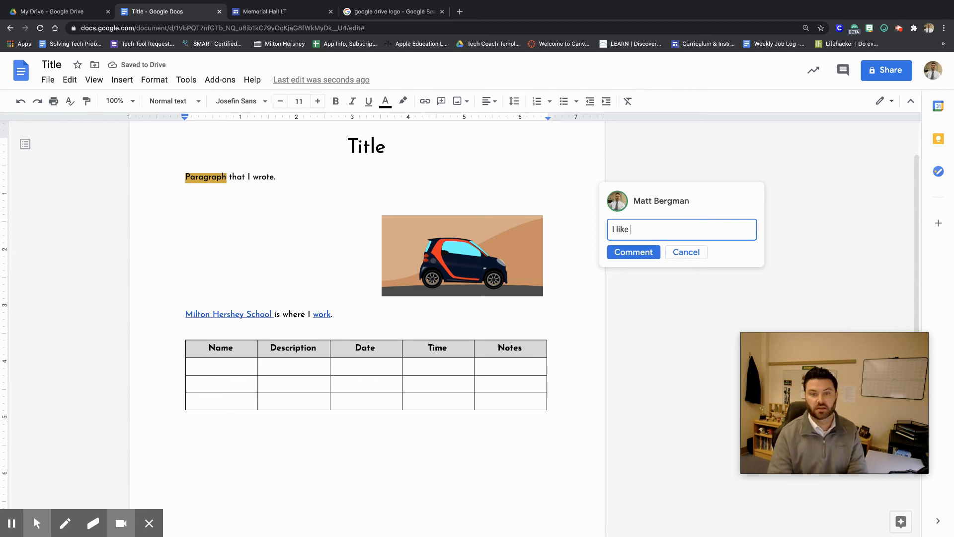
type("this idea")
left_click(640, 252)
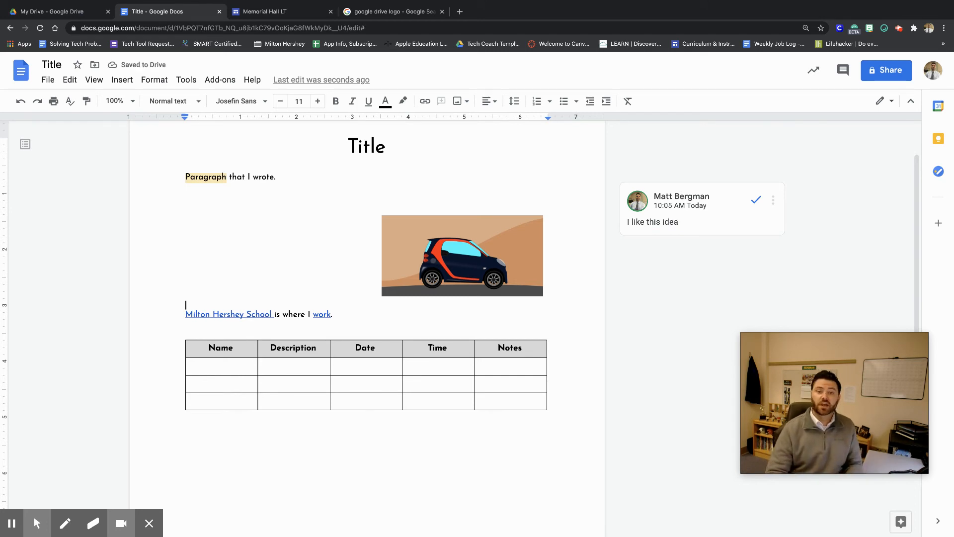
Resolve the comment and open the comment history.
left_click(770, 225)
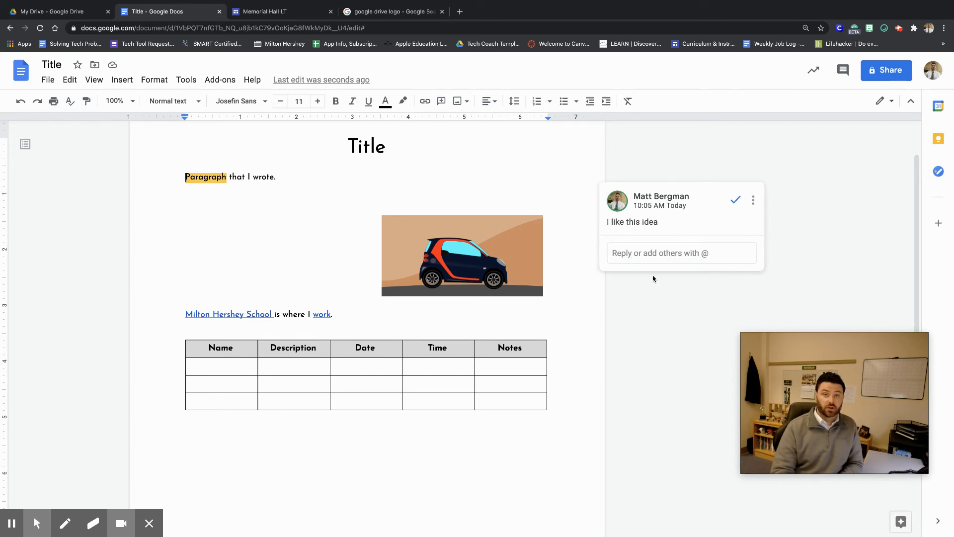
left_click(736, 200)
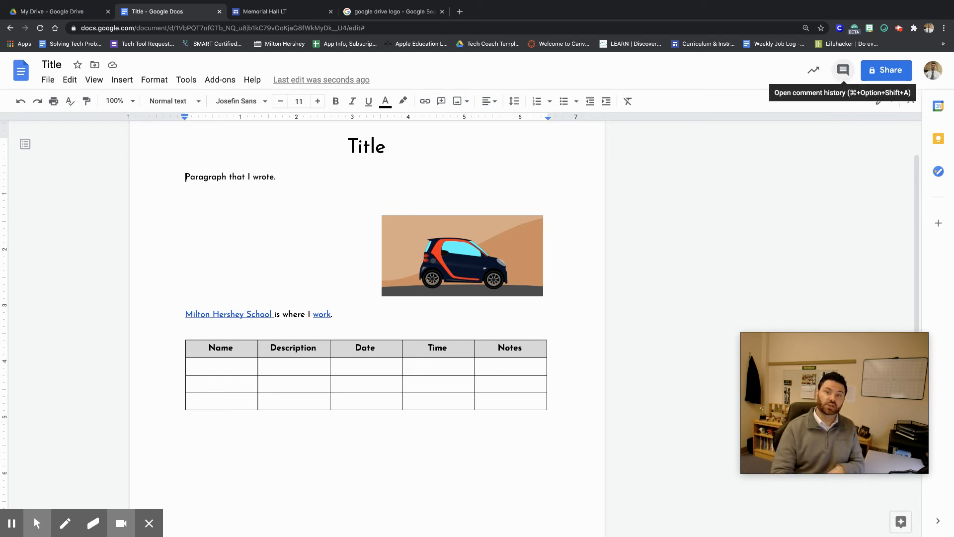
left_click(842, 70)
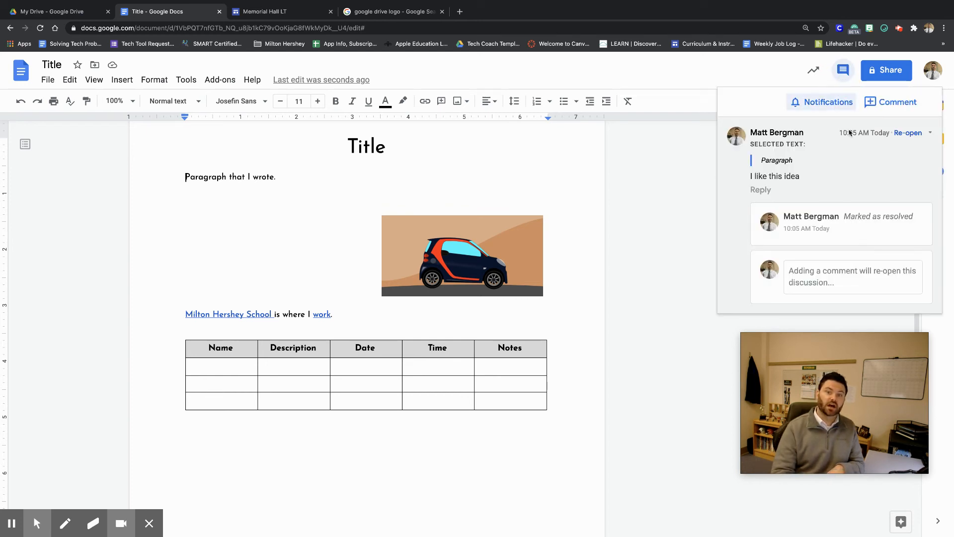
Re-open the resolved comment on "Paragraph", then mark it resolved again.
left_click(911, 134)
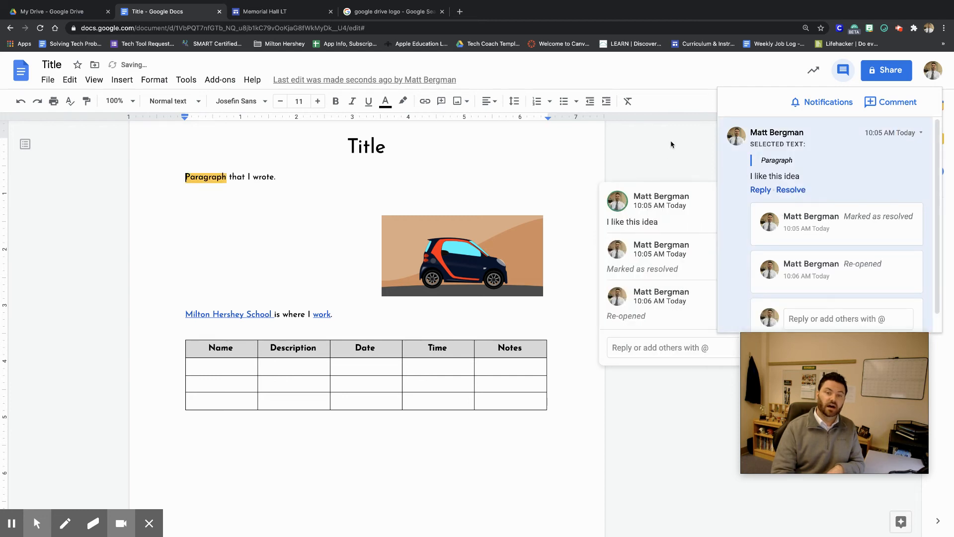
left_click(673, 141)
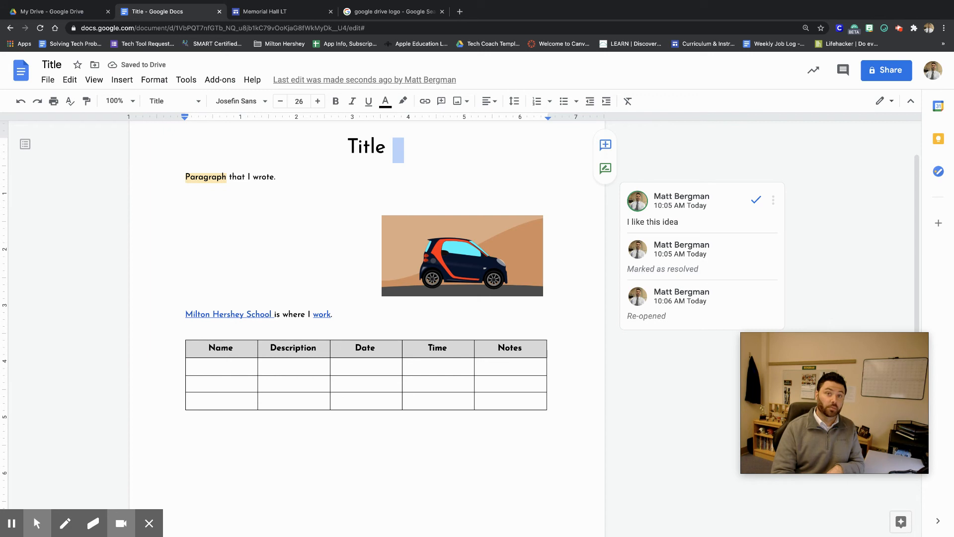
left_click(756, 199)
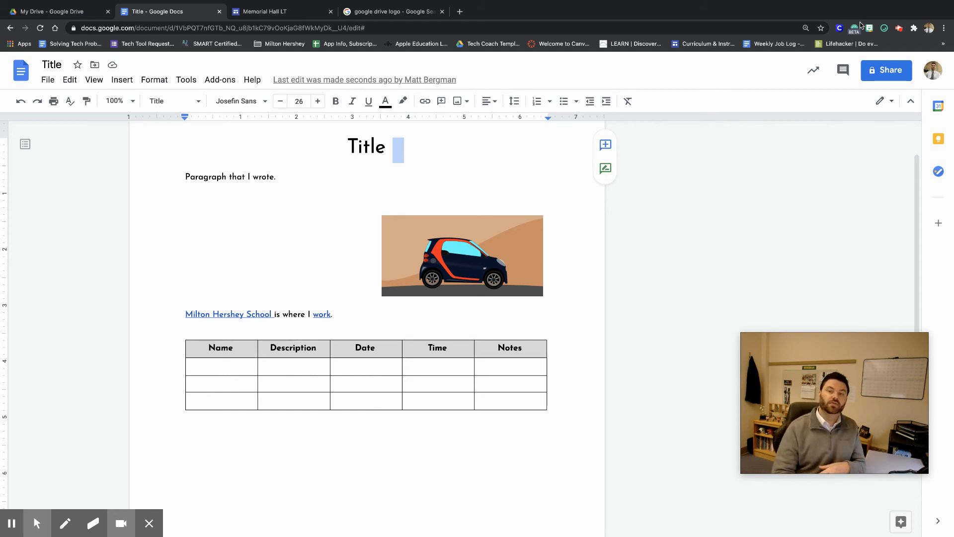
Try sharing the document with a colleague as Editor, then cancel without sending.
left_click(883, 77)
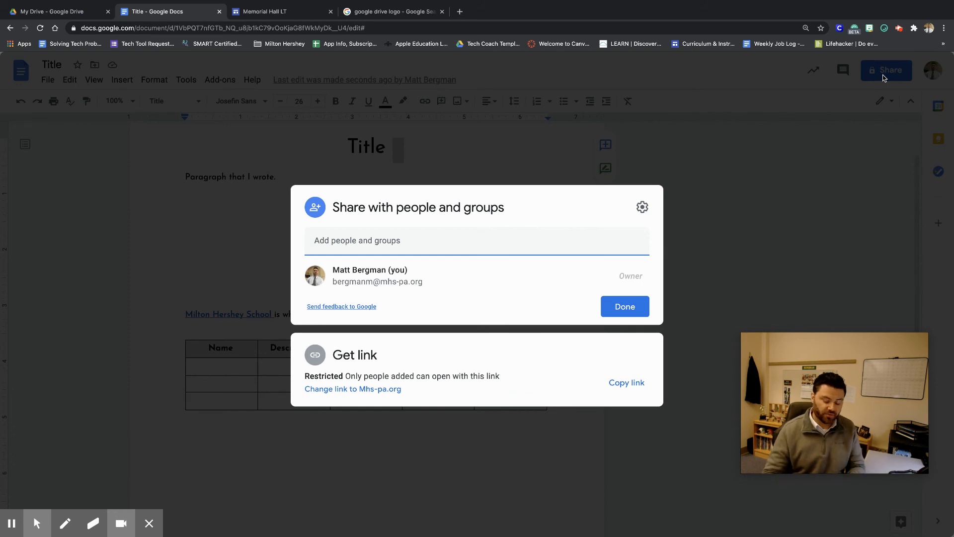
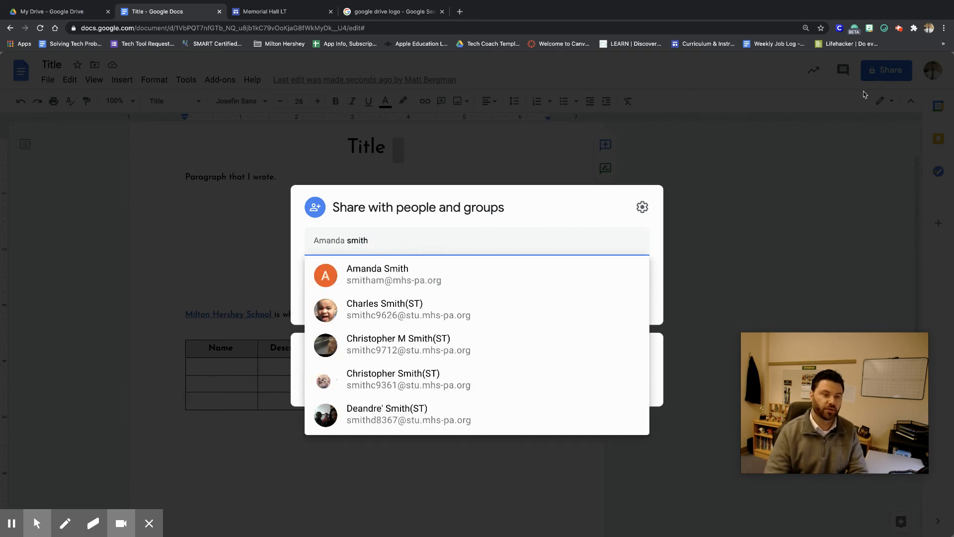
left_click(545, 275)
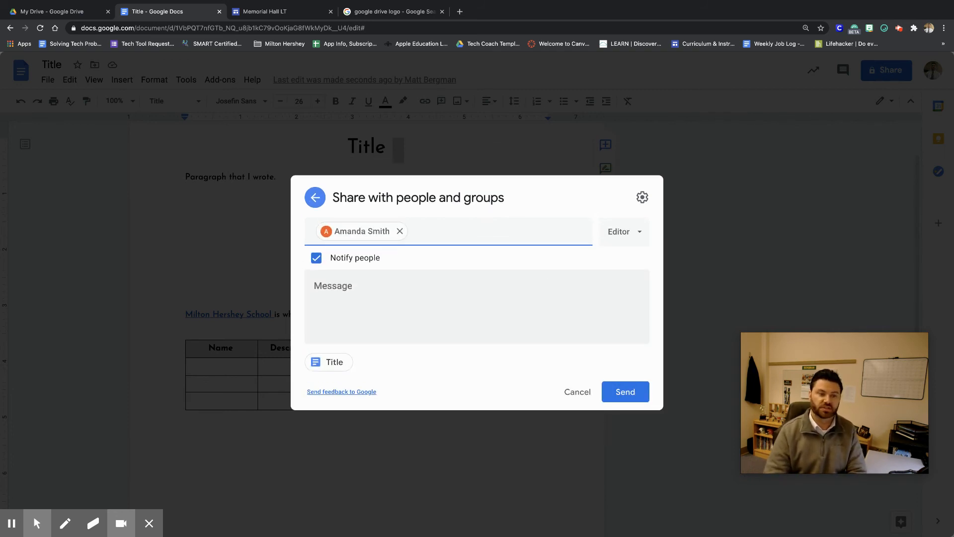
left_click(629, 241)
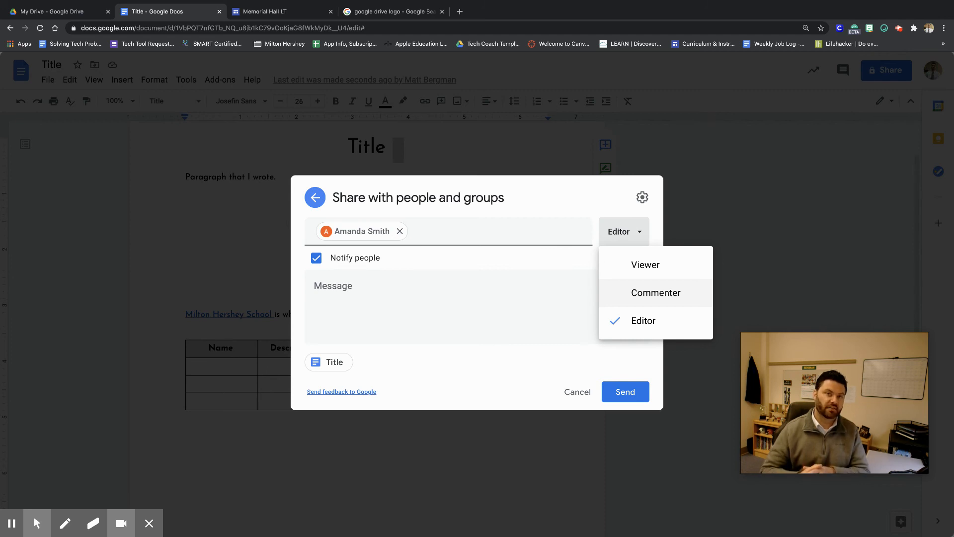
left_click(656, 331)
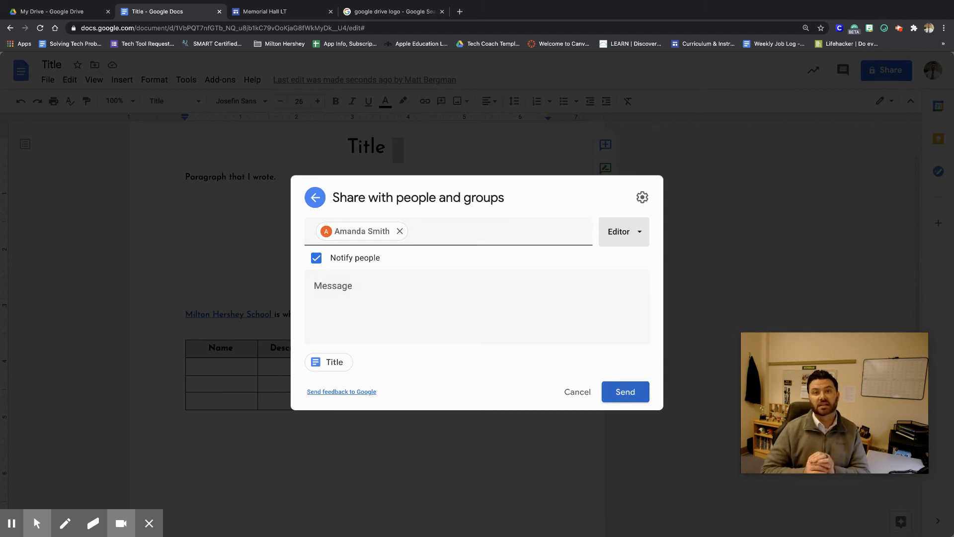
left_click(576, 392)
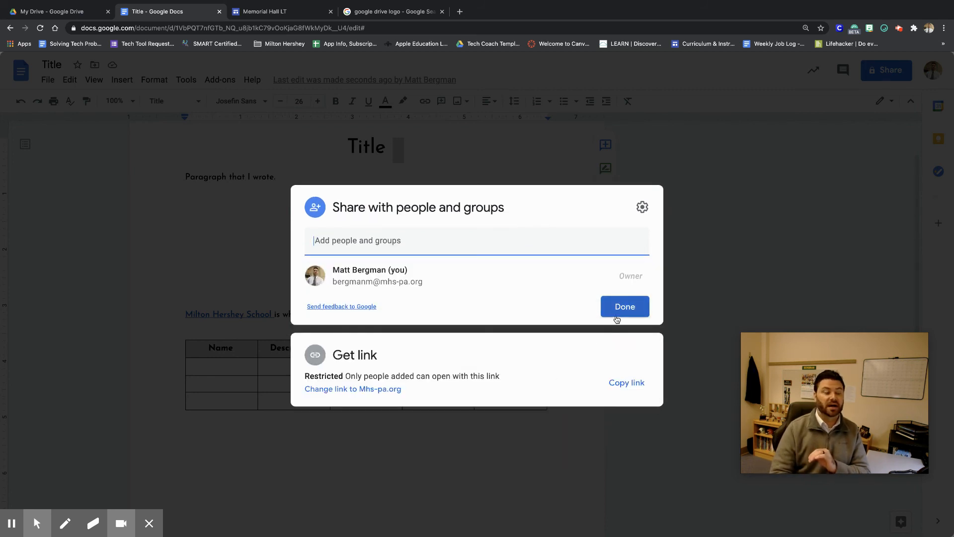
View the Shared with me section in Drive, then return to the document.
left_click(57, 13)
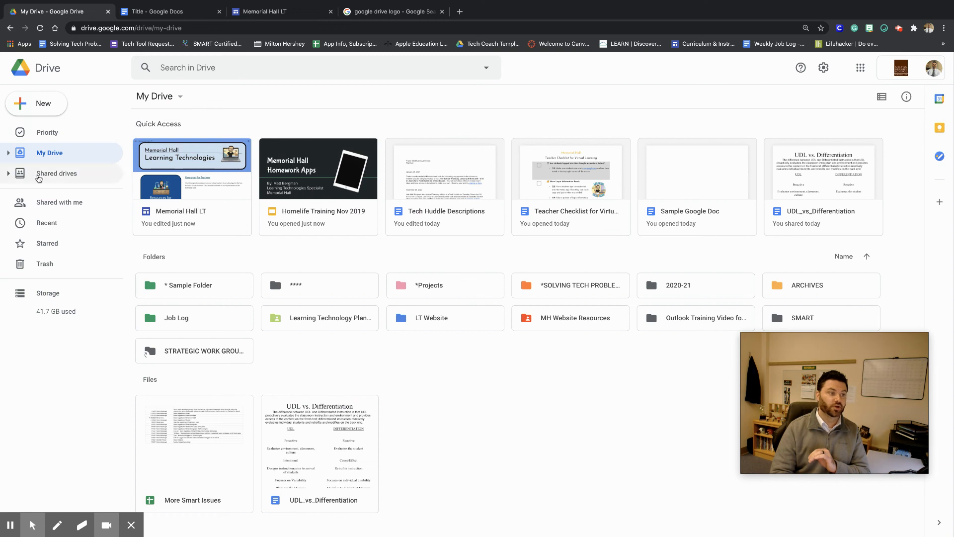
left_click(59, 205)
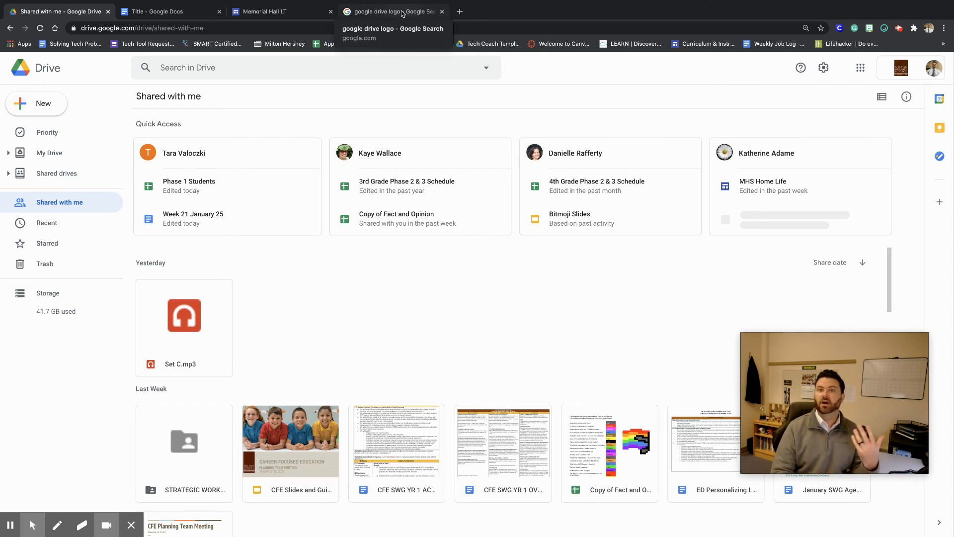
left_click(149, 11)
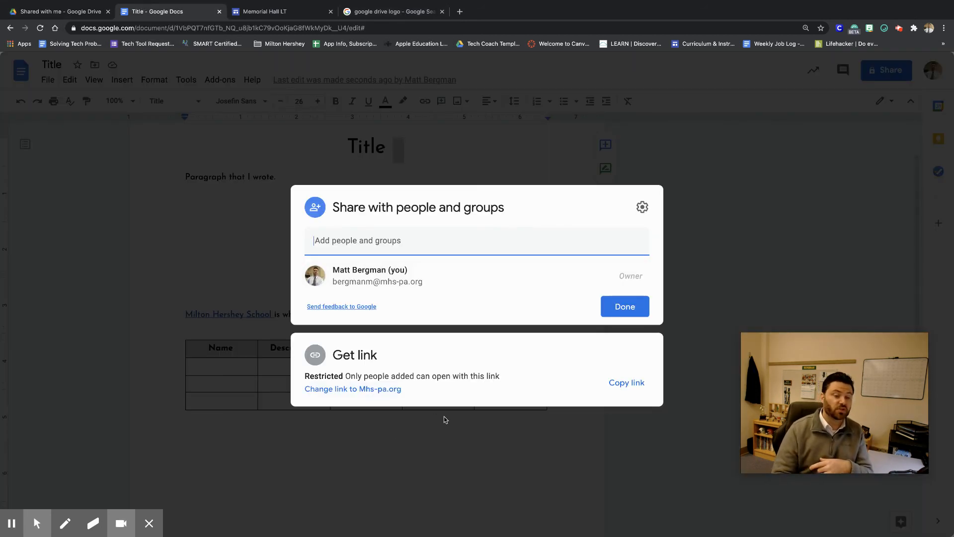
Change the document's link sharing so anyone at Mhs-pa.org with the link can view it.
left_click(355, 392)
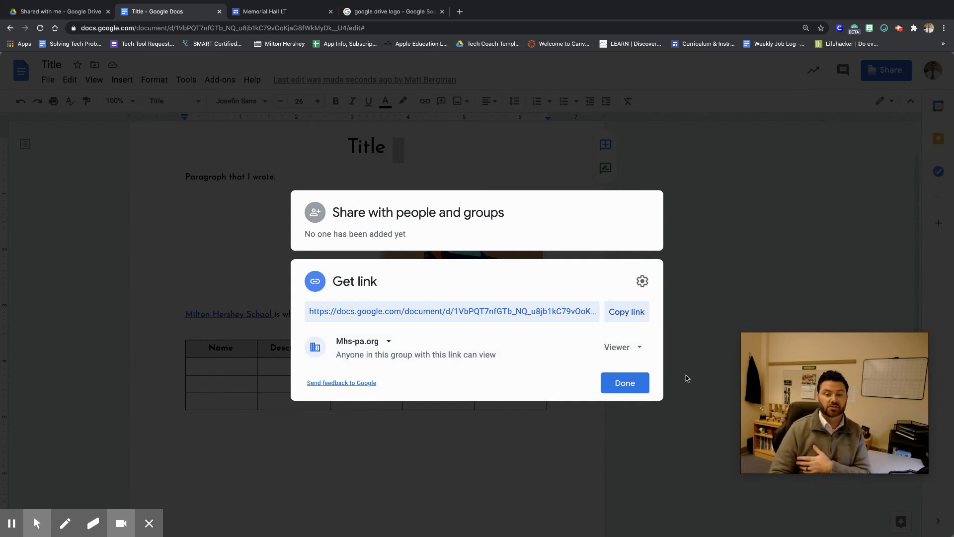
left_click(638, 389)
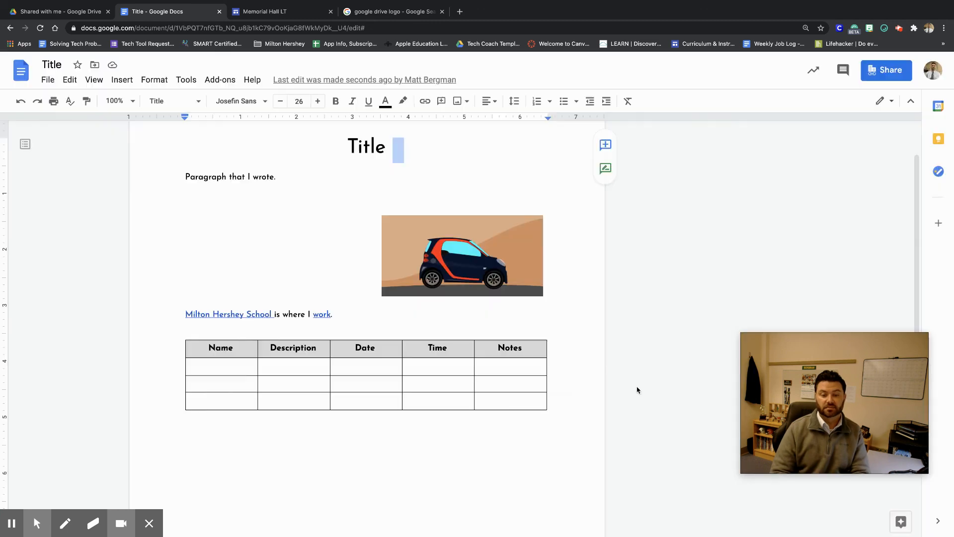
left_click(578, 407)
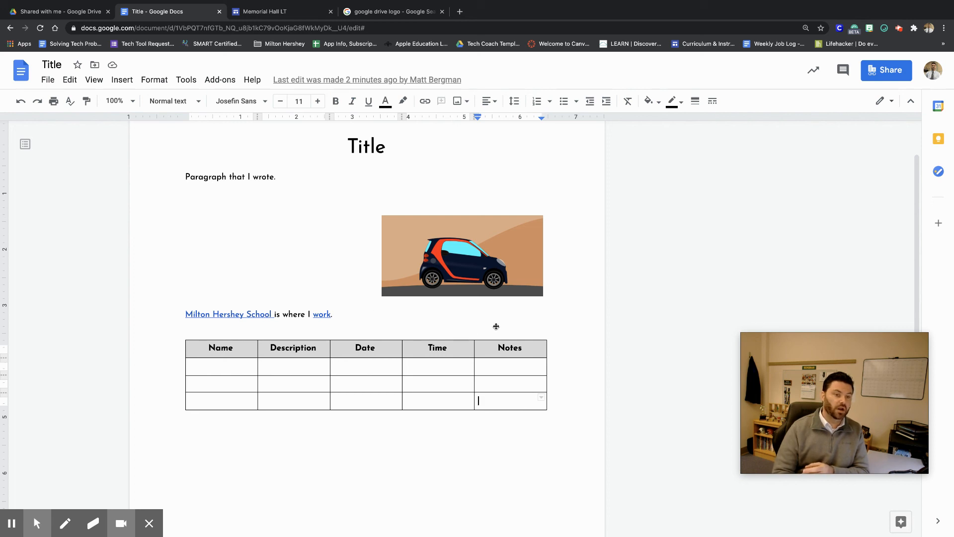
Open the document's version history and browse through its earlier versions.
left_click(48, 79)
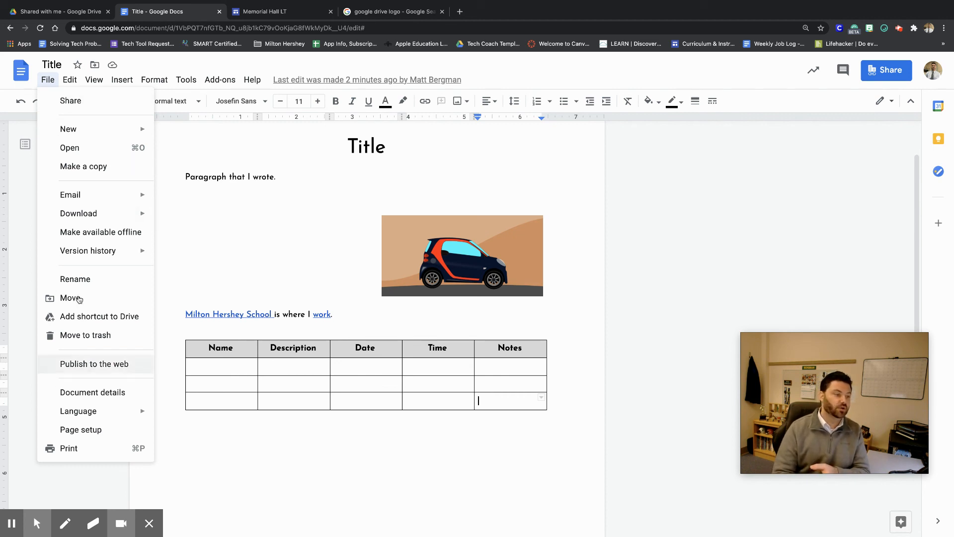
mouse_move(91, 257)
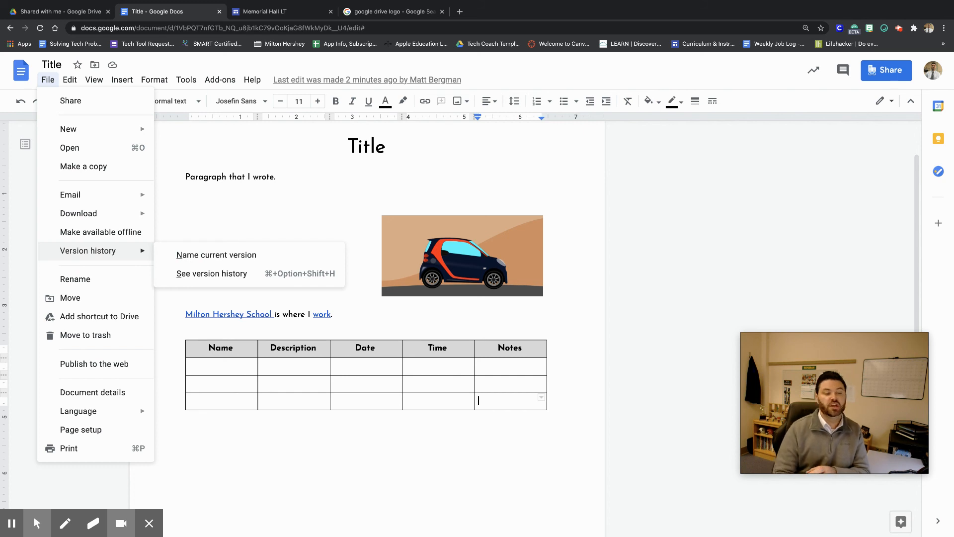
left_click(235, 274)
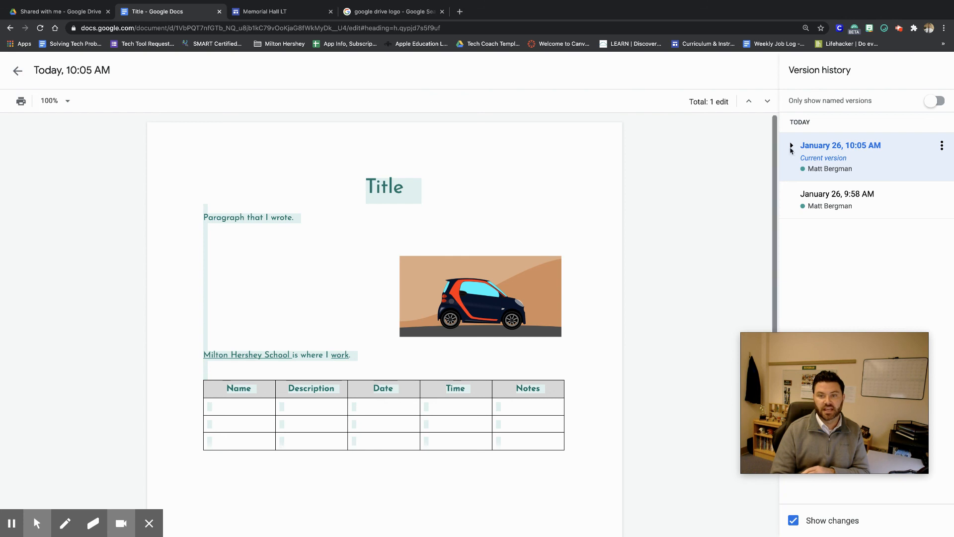
left_click(791, 145)
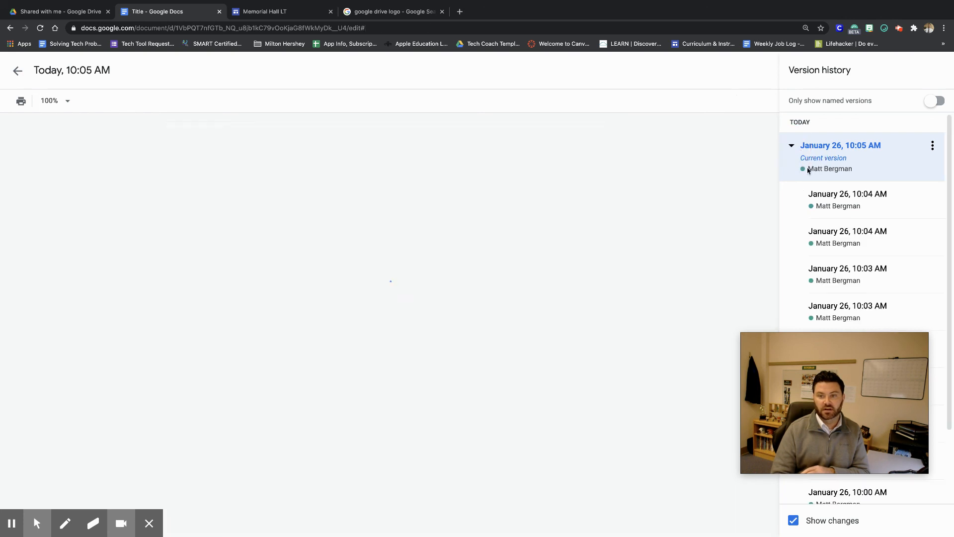
left_click(816, 274)
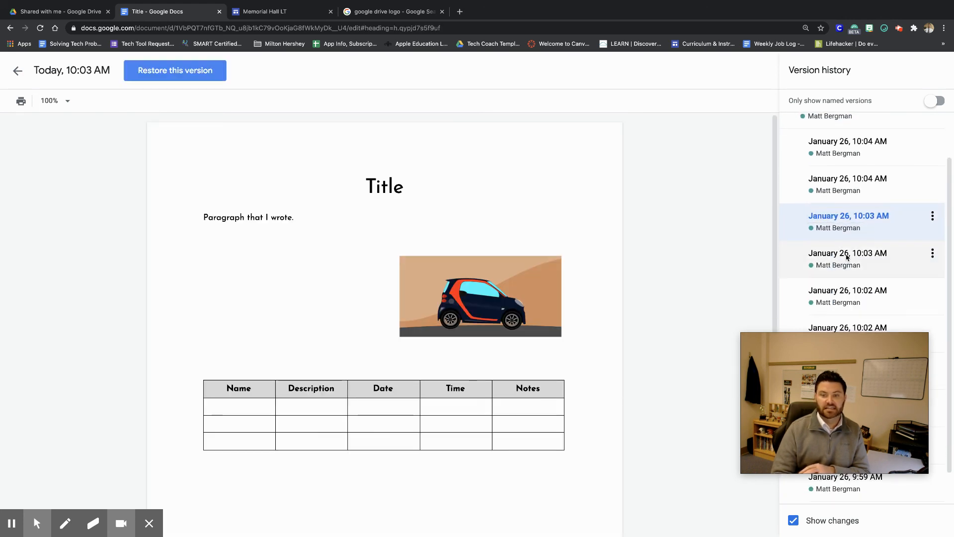
left_click(844, 254)
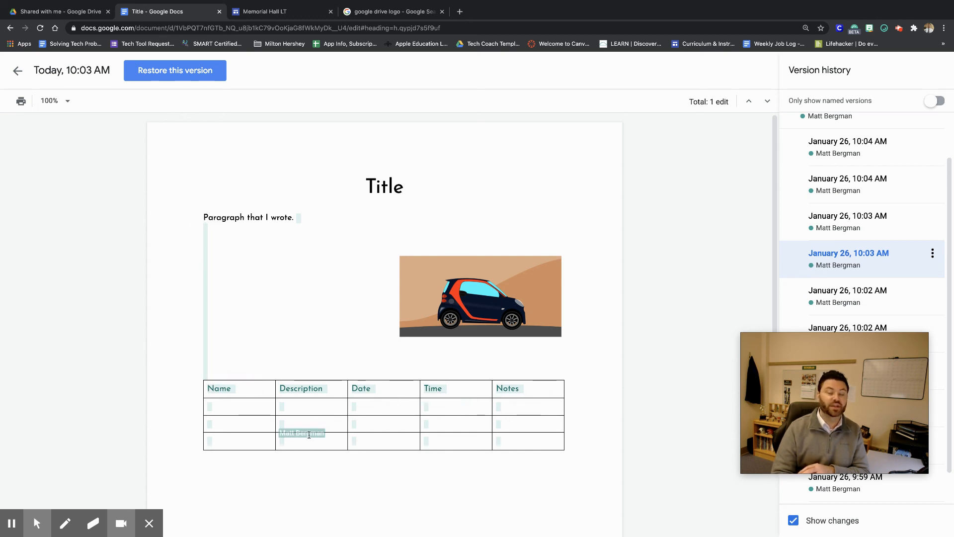
scroll(913, 209, "down", 1)
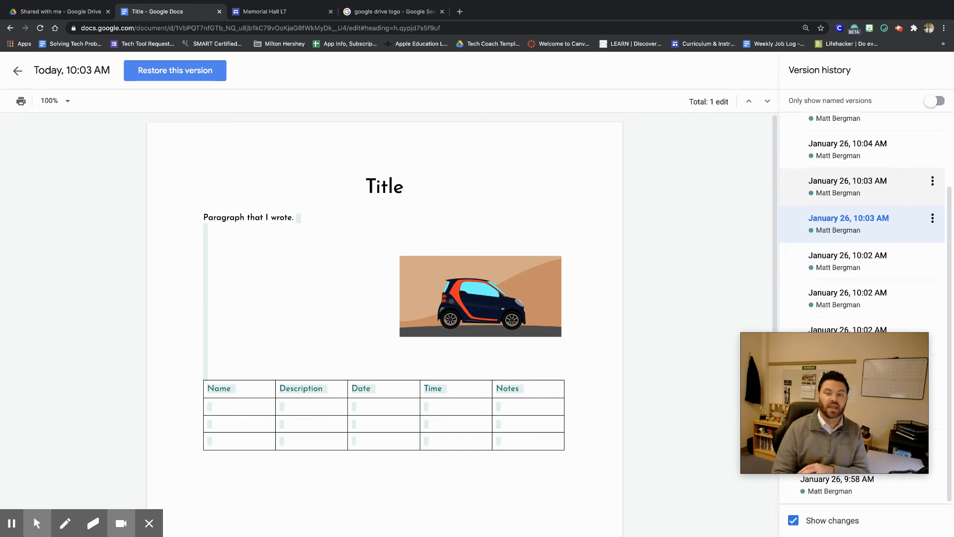
left_click(859, 294)
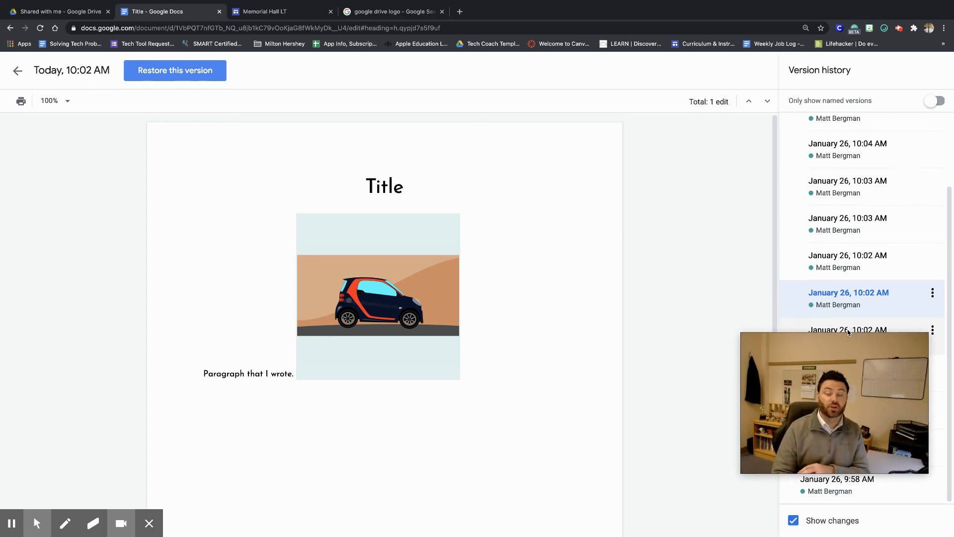
Restore the January 26, 9:58 AM version of the document.
left_click(874, 492)
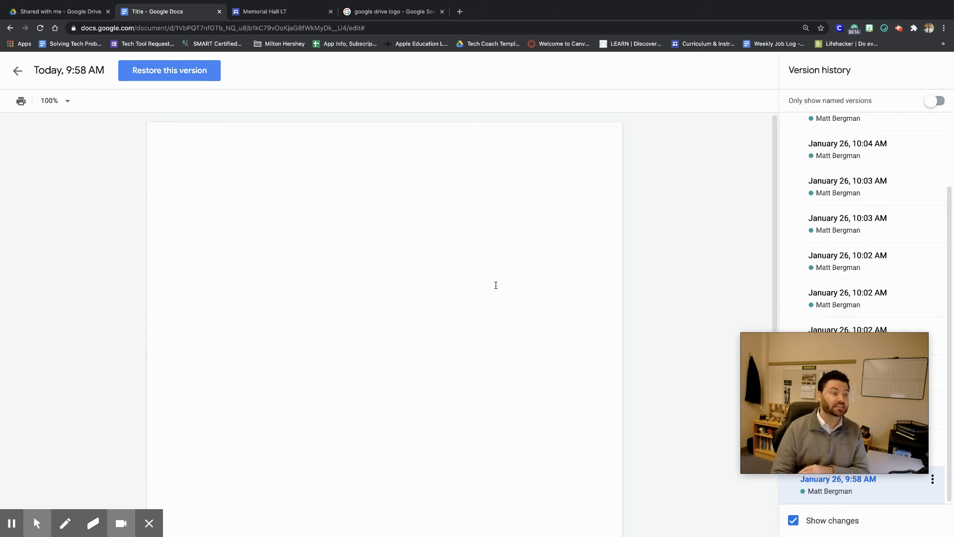
left_click(179, 78)
left_click(597, 321)
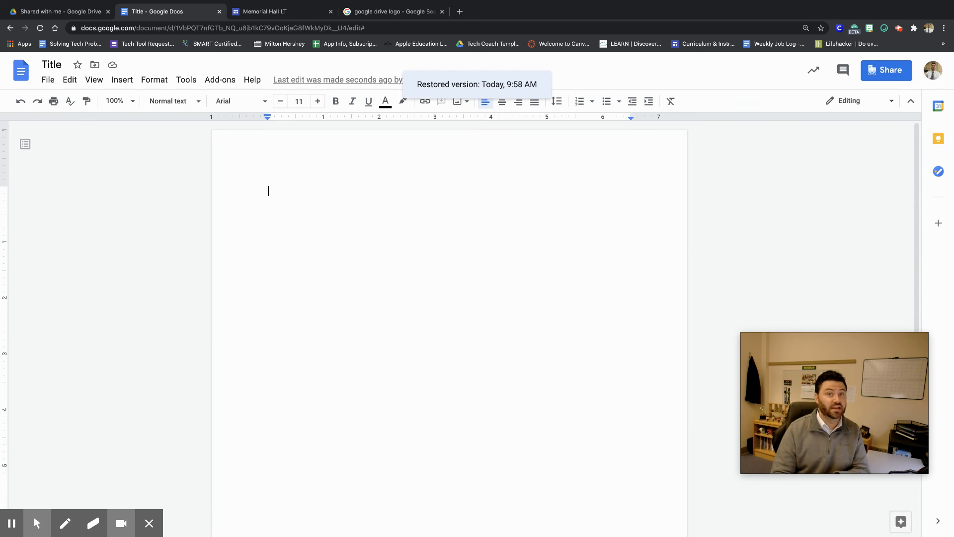
Reopen version history and restore the January 26, 10:05 AM version of the document.
left_click(48, 80)
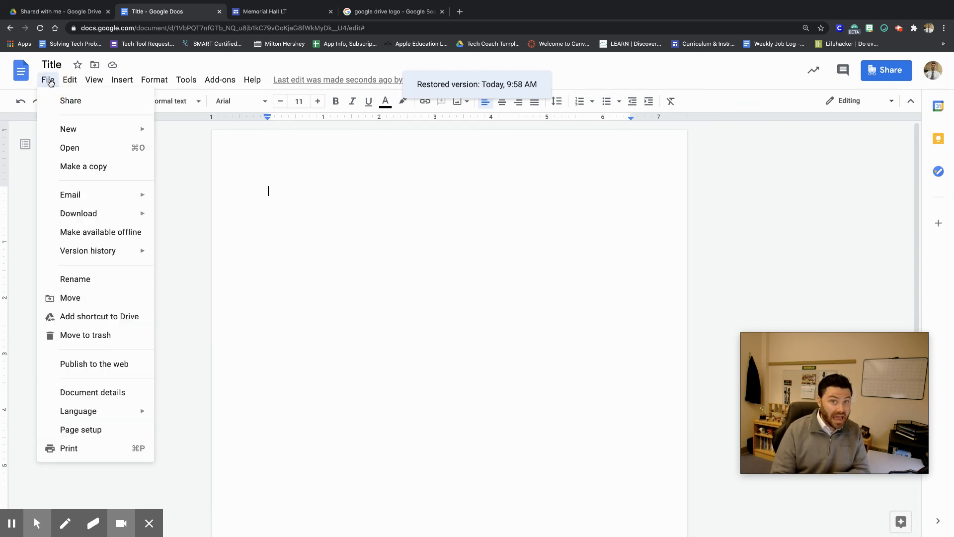
mouse_move(57, 258)
left_click(209, 274)
left_click(815, 206)
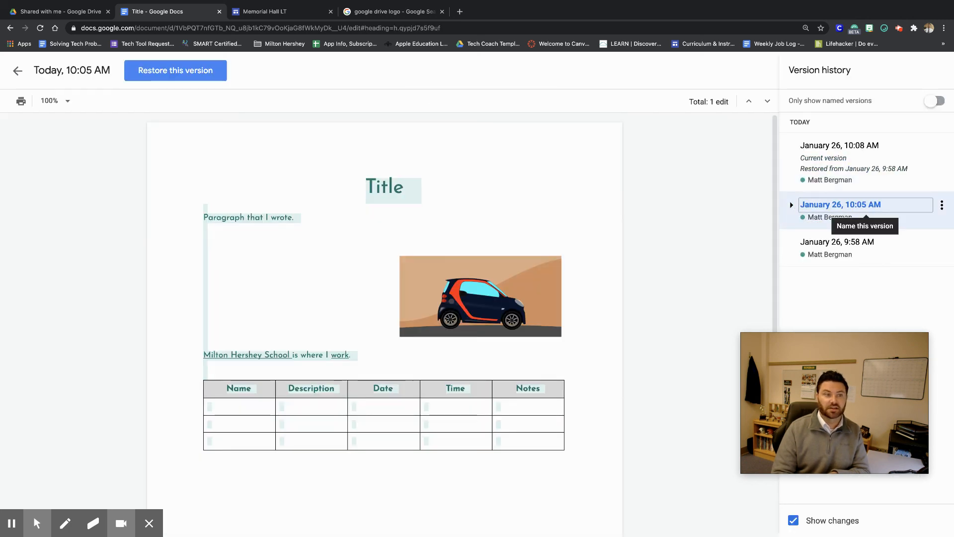
left_click(199, 71)
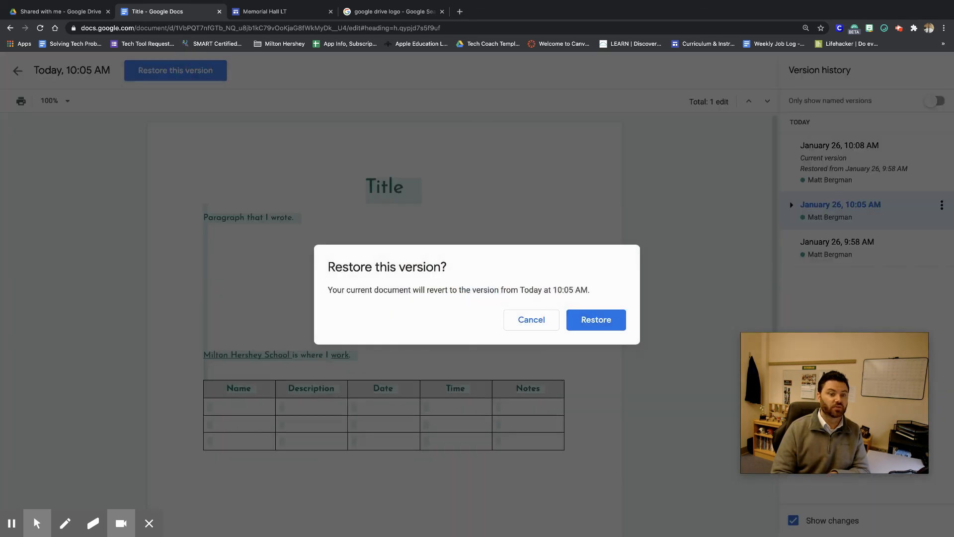
left_click(595, 324)
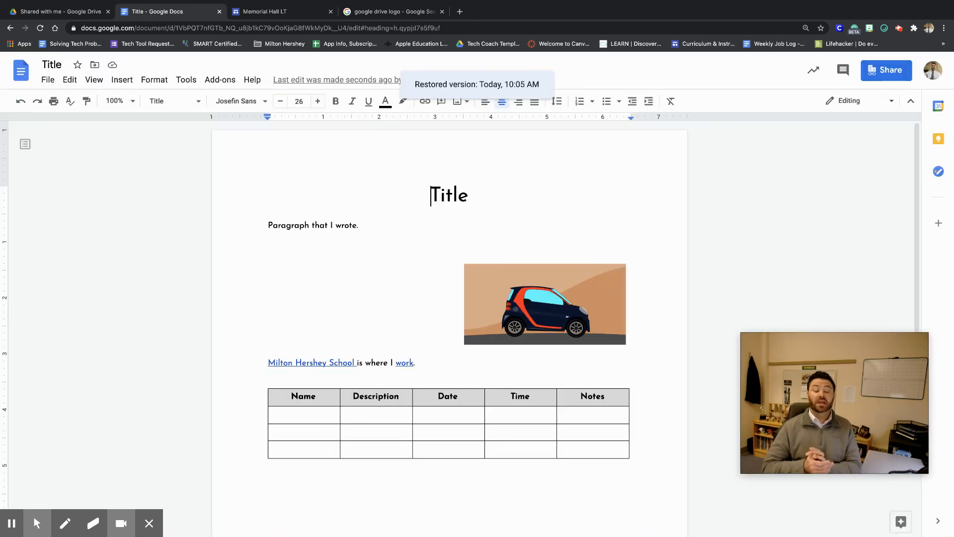